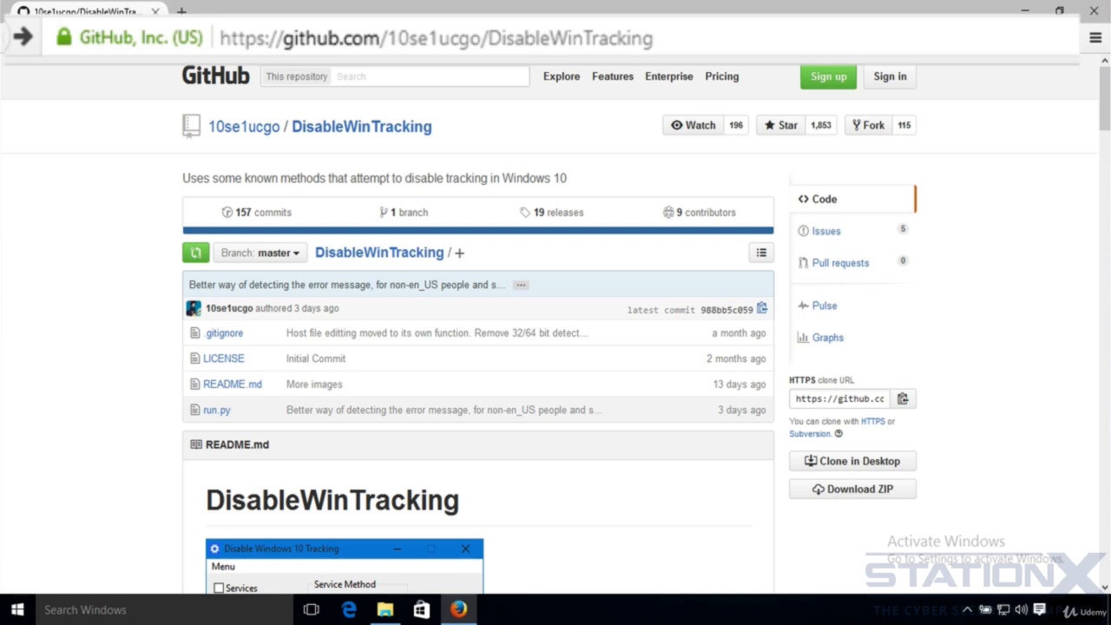
- Open the DisableWinTracking executable download link from the GitHub repository's README
click(714, 40)
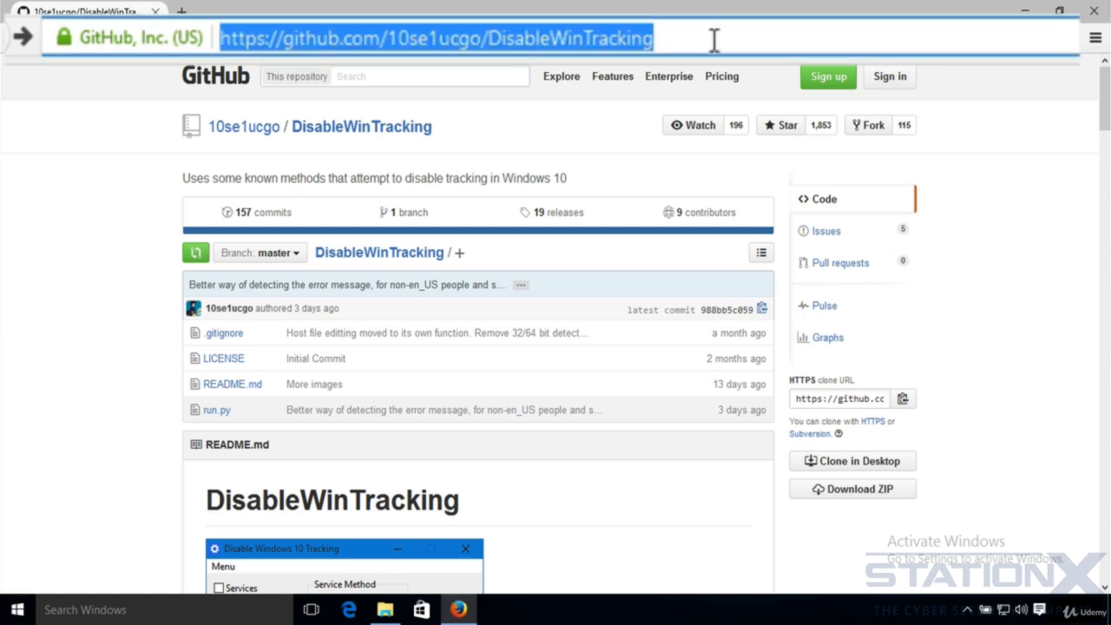
click(566, 131)
scroll(597, 130, down, 3)
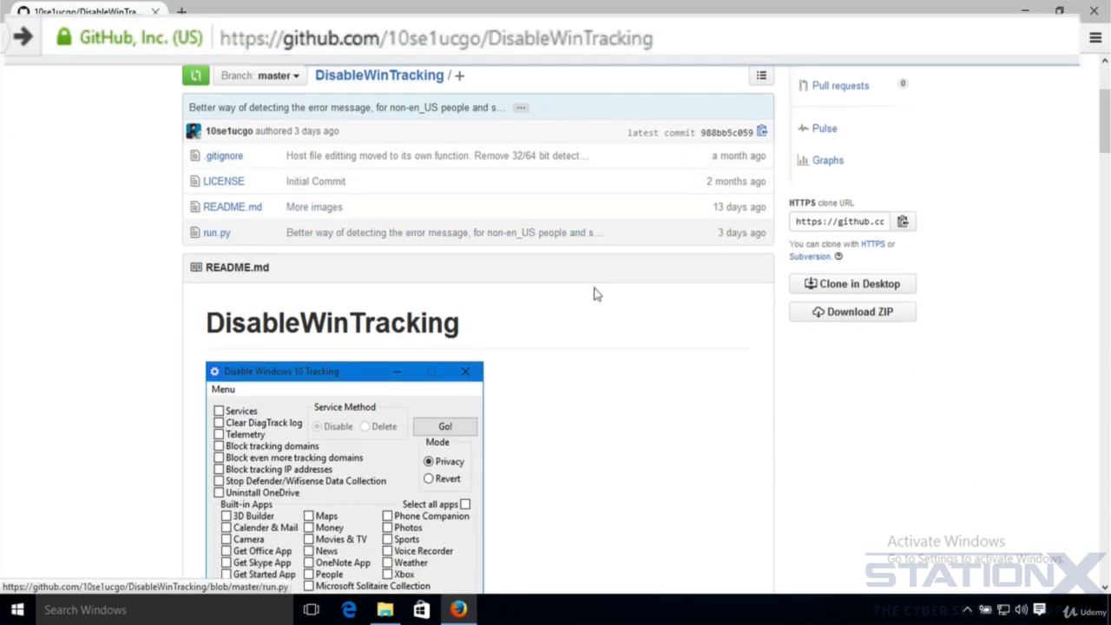
scroll(596, 292, down, 10)
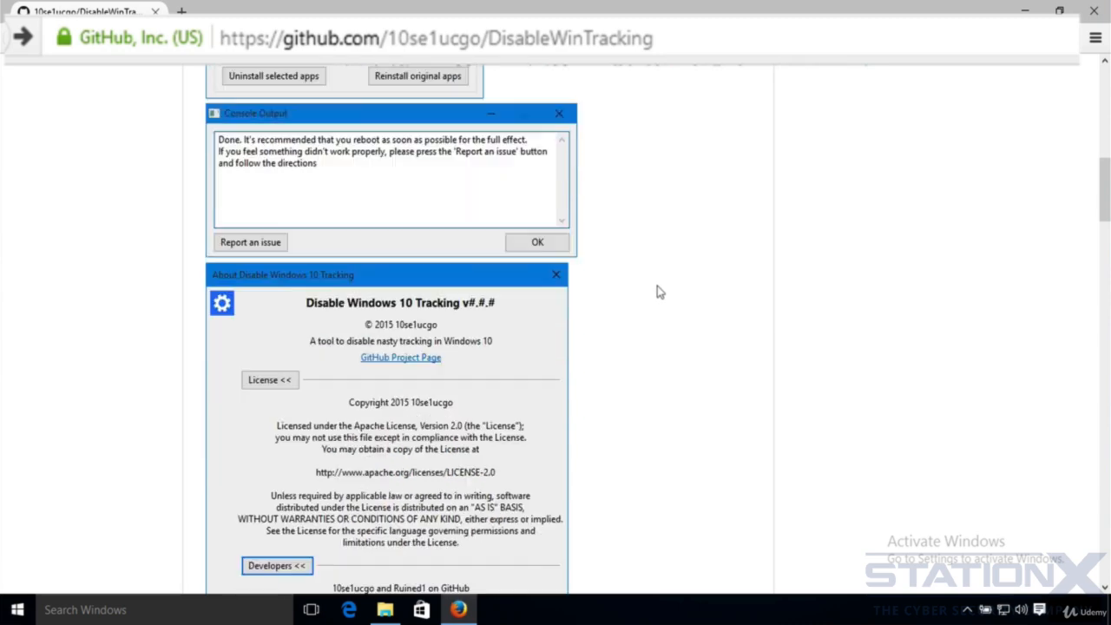
scroll(681, 290, down, 7)
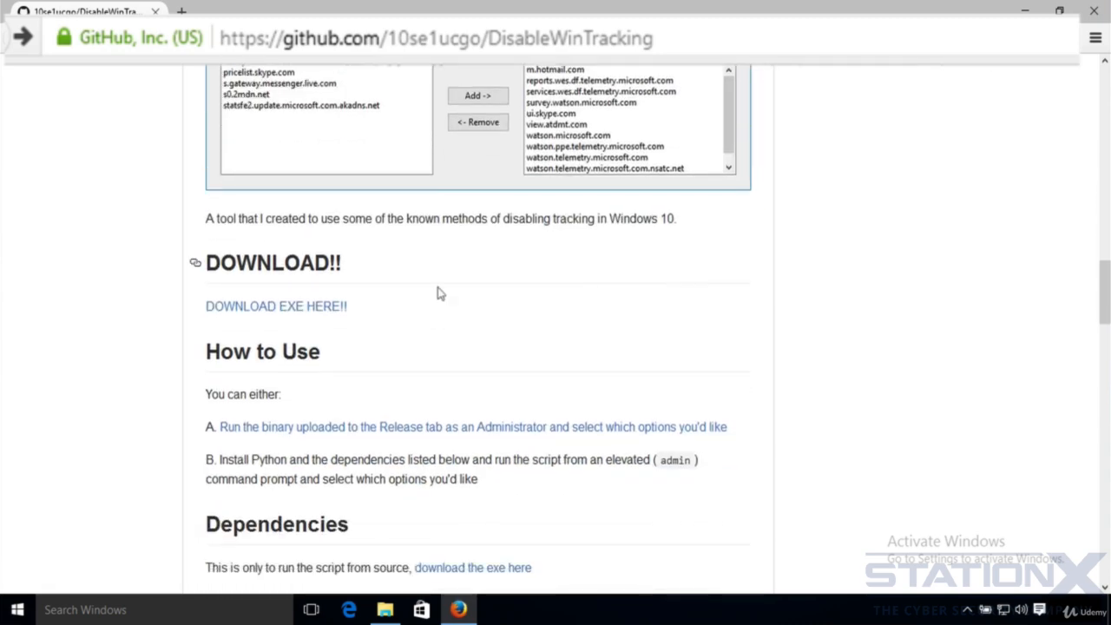
click(265, 316)
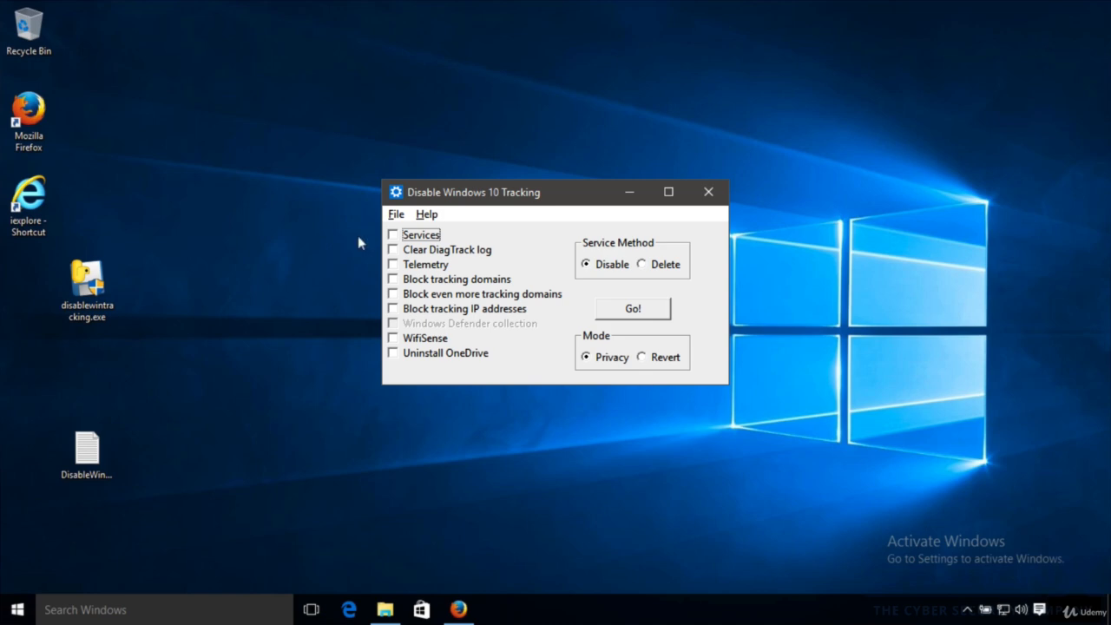
- Run disablewintracking.exe as administrator and tick the Services option
right_click(87, 279)
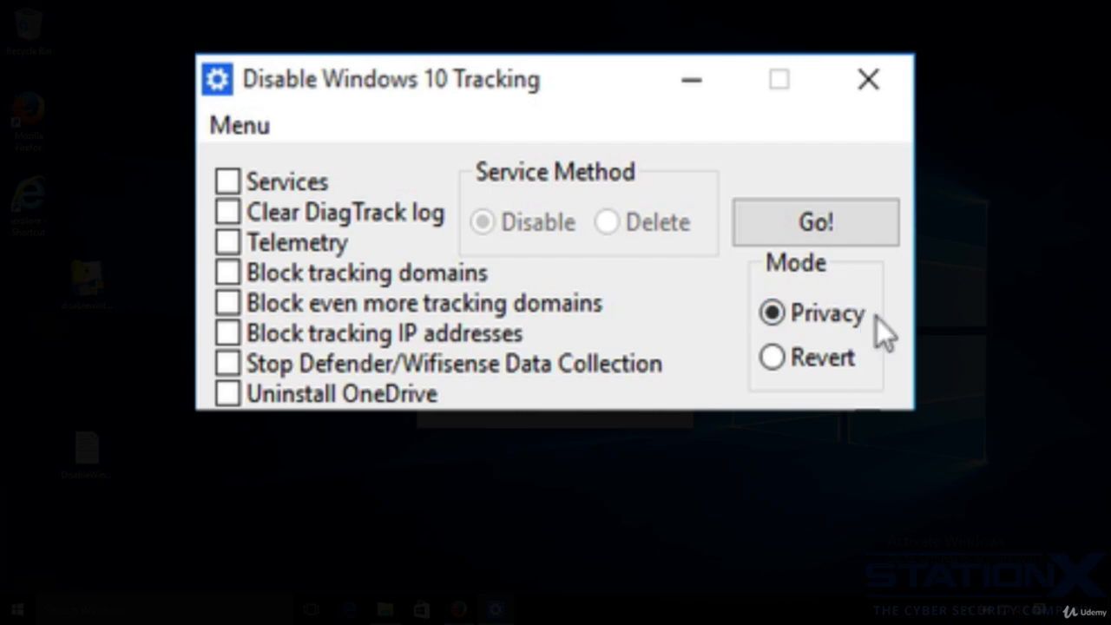
click(228, 181)
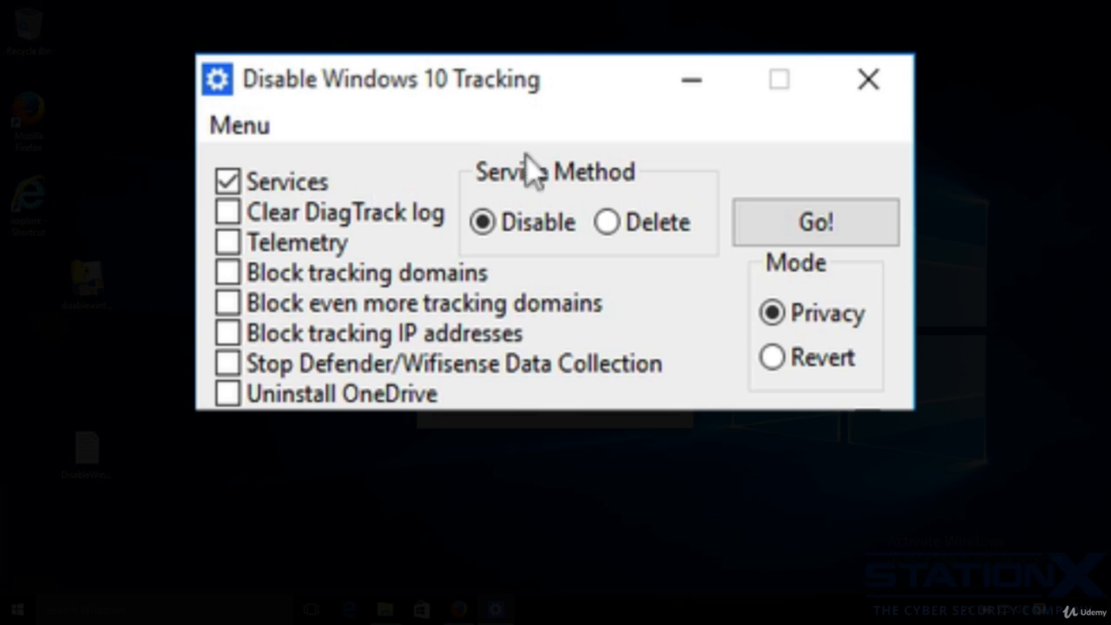
- Tick the Clear DiagTrack log, Telemetry and Block tracking domains options
mouse_move(524, 235)
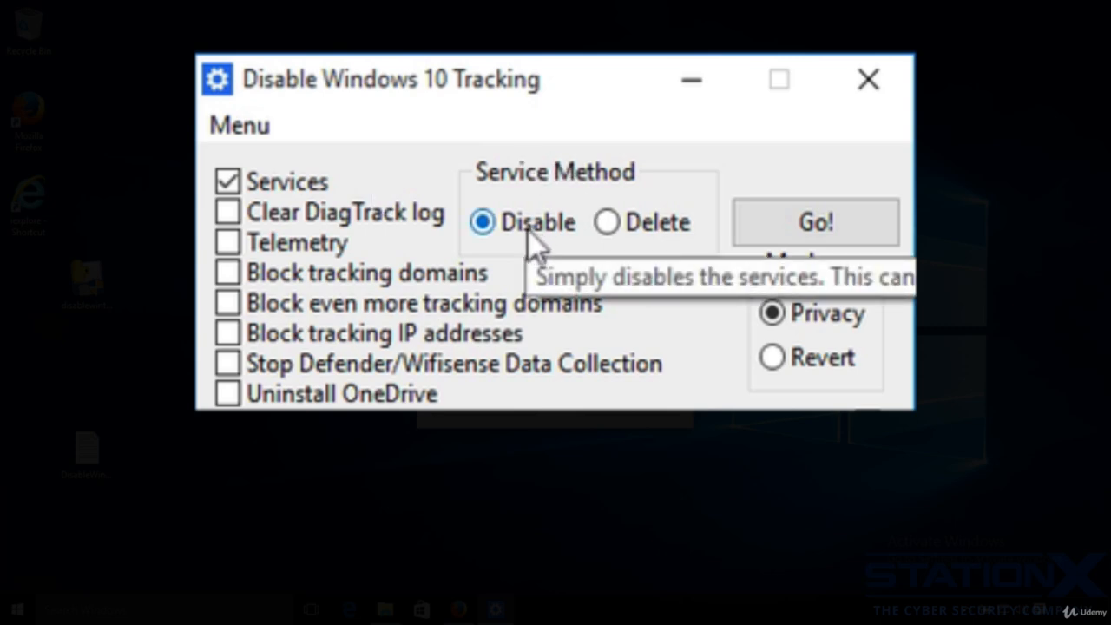
mouse_move(618, 225)
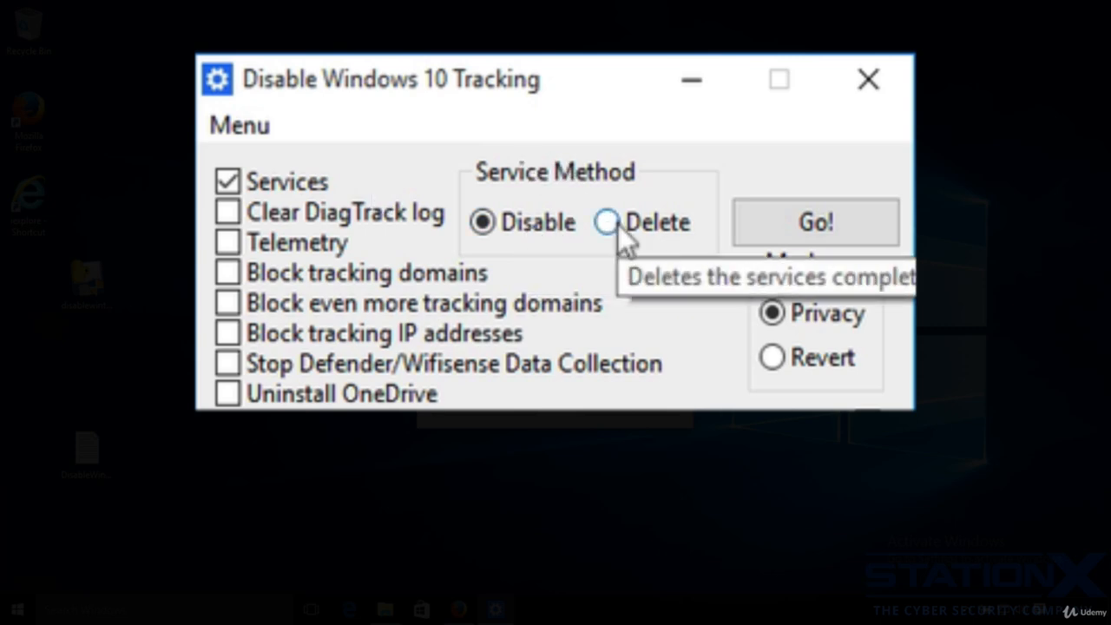
mouse_move(507, 214)
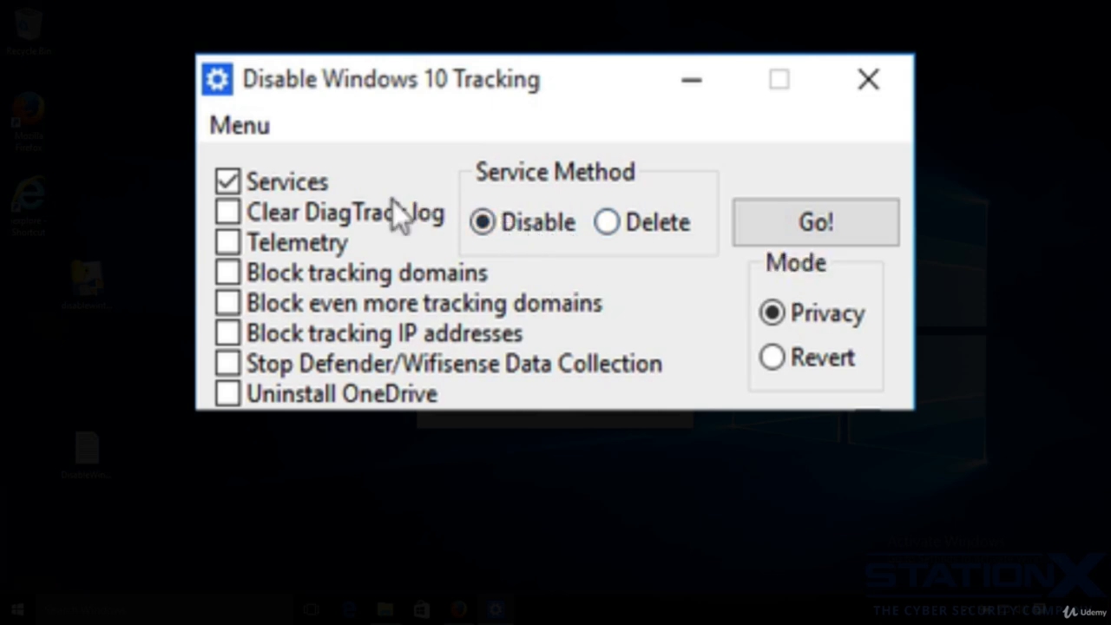
mouse_move(375, 215)
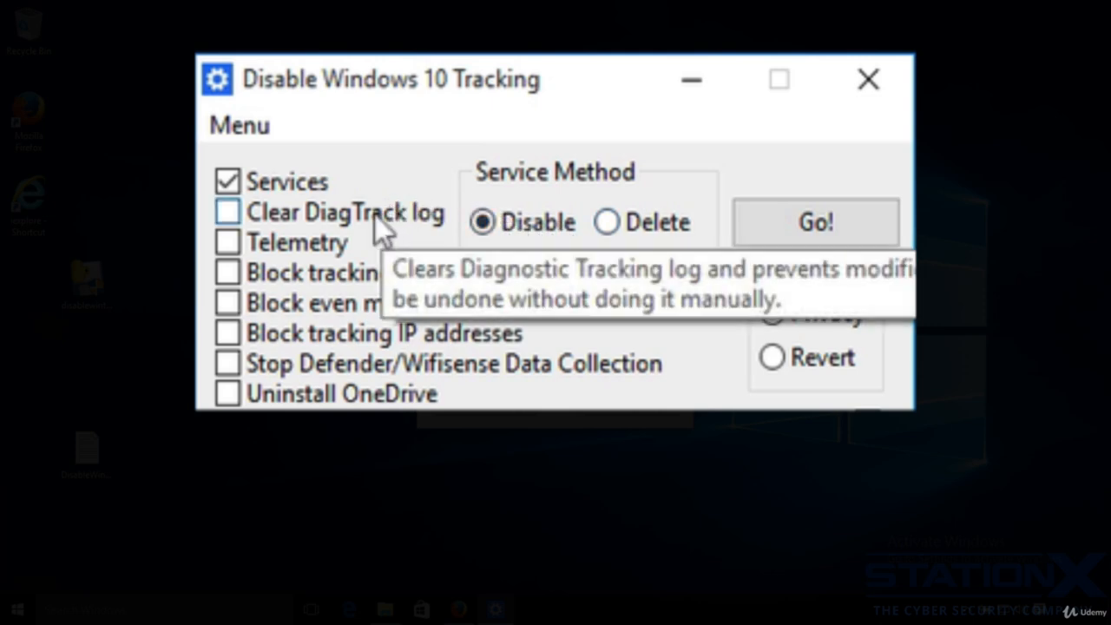
click(234, 217)
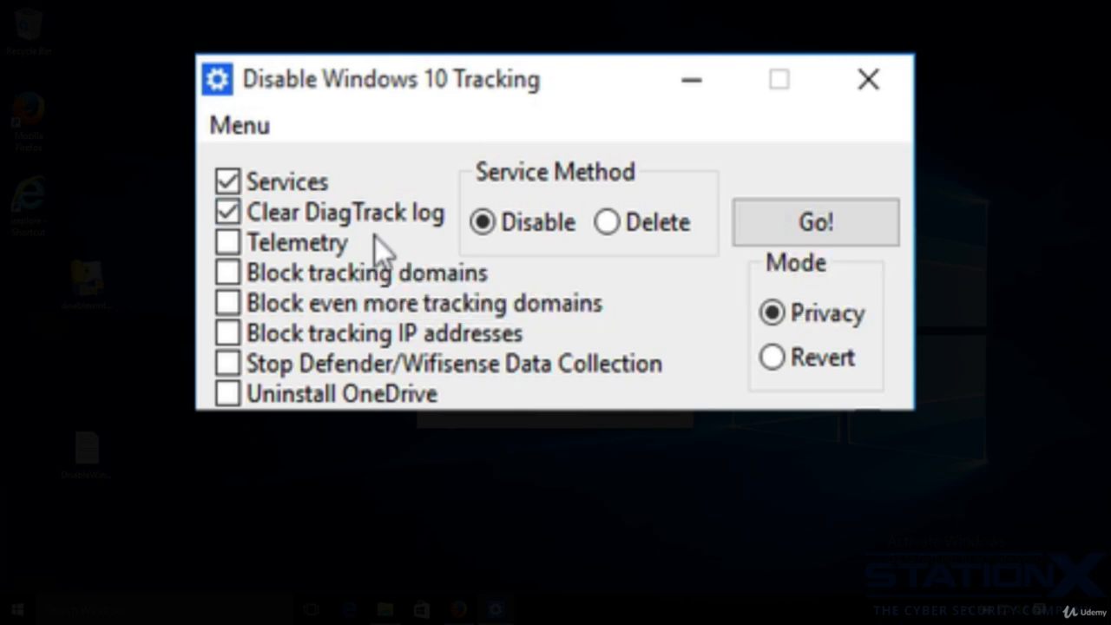
click(227, 243)
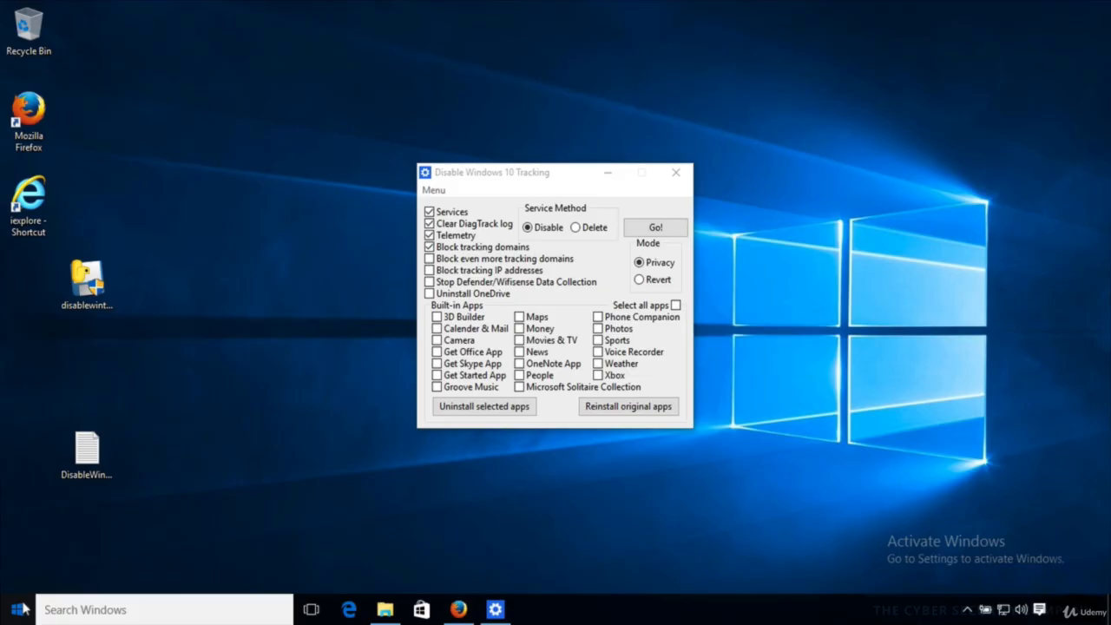
- Open Windows Privacy settings and go to the Feedback & diagnostics section
click(17, 609)
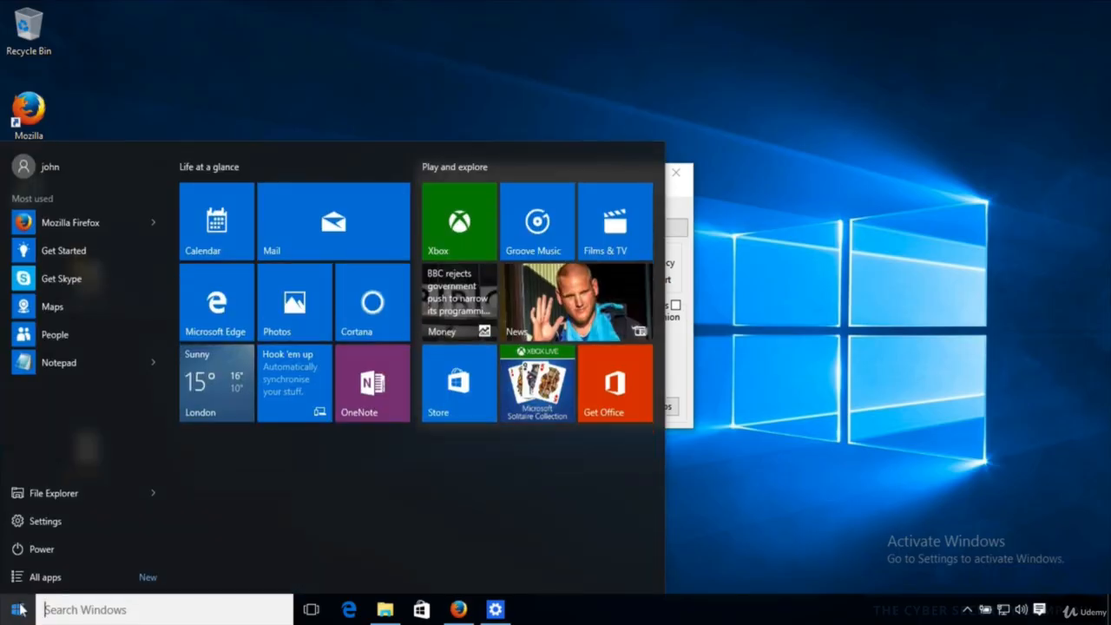
click(43, 525)
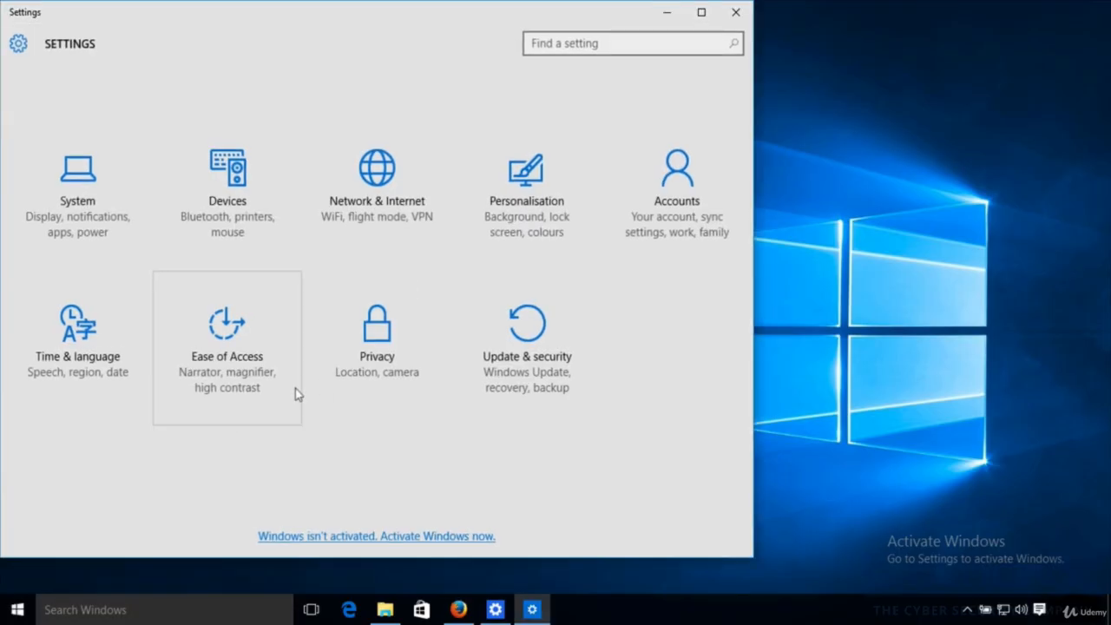
click(379, 346)
scroll(179, 346, down, 1)
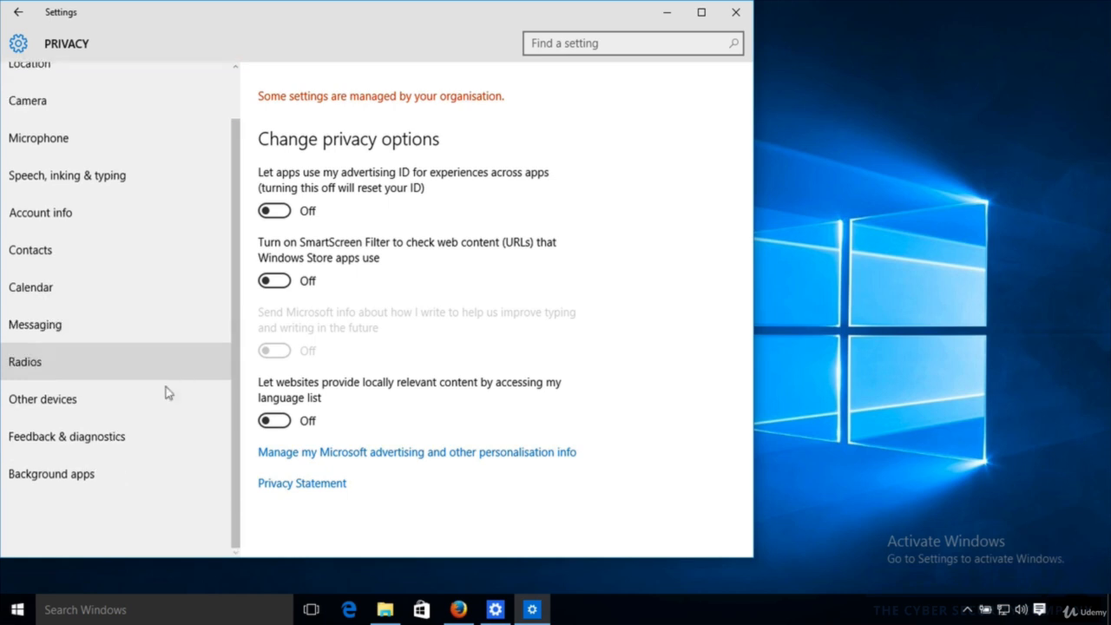
click(91, 438)
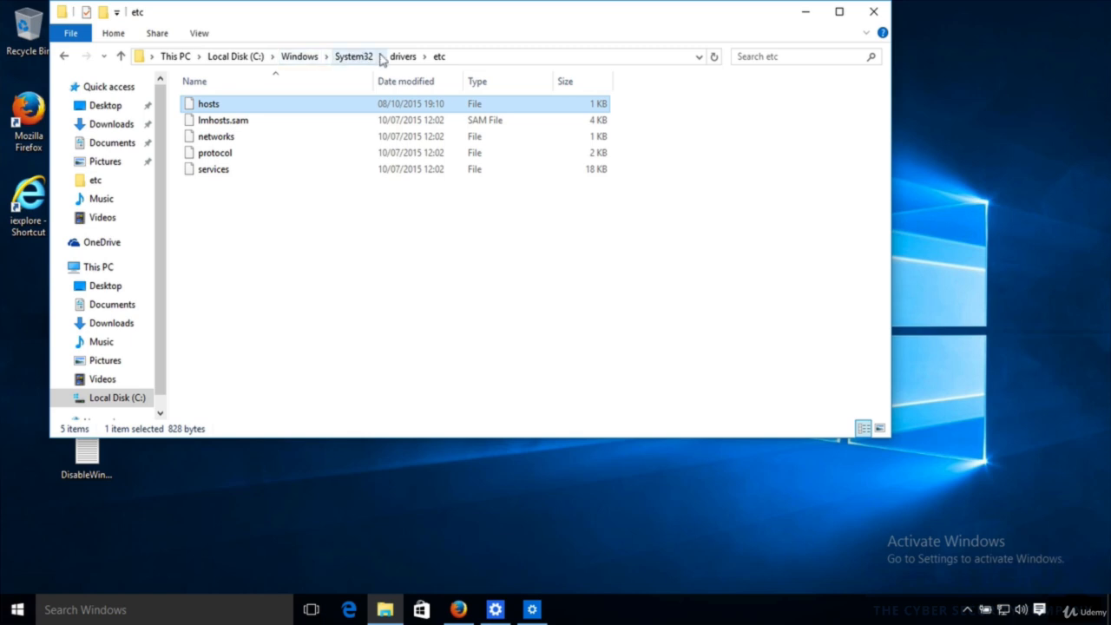
- Open the hosts file in C:\Windows\System32\drivers\etc with Notepad
right_click(210, 103)
click(247, 115)
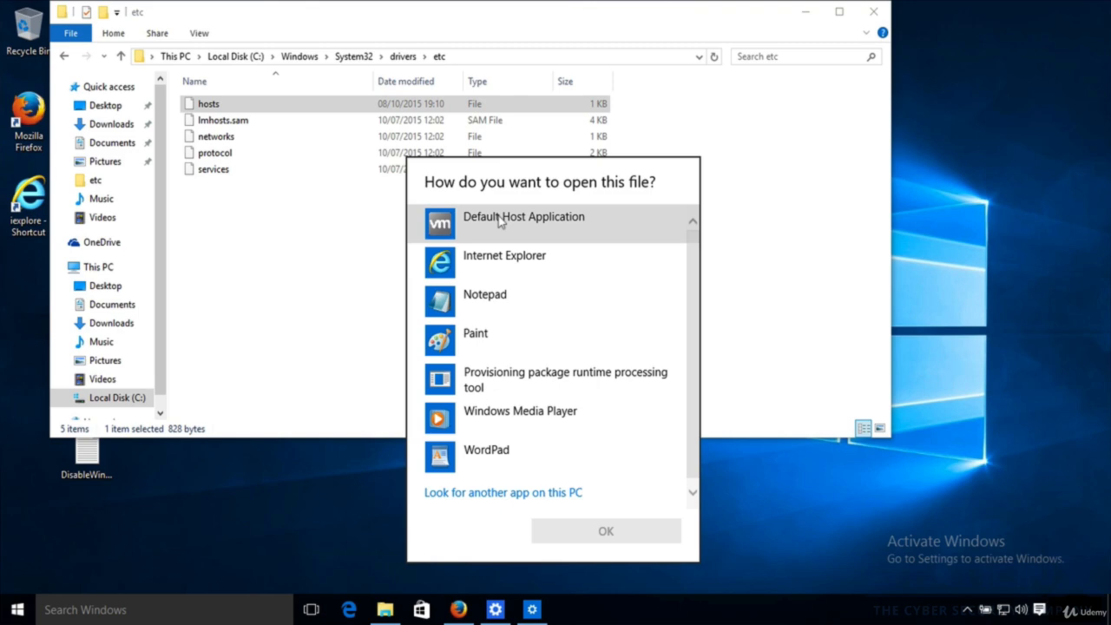
click(497, 293)
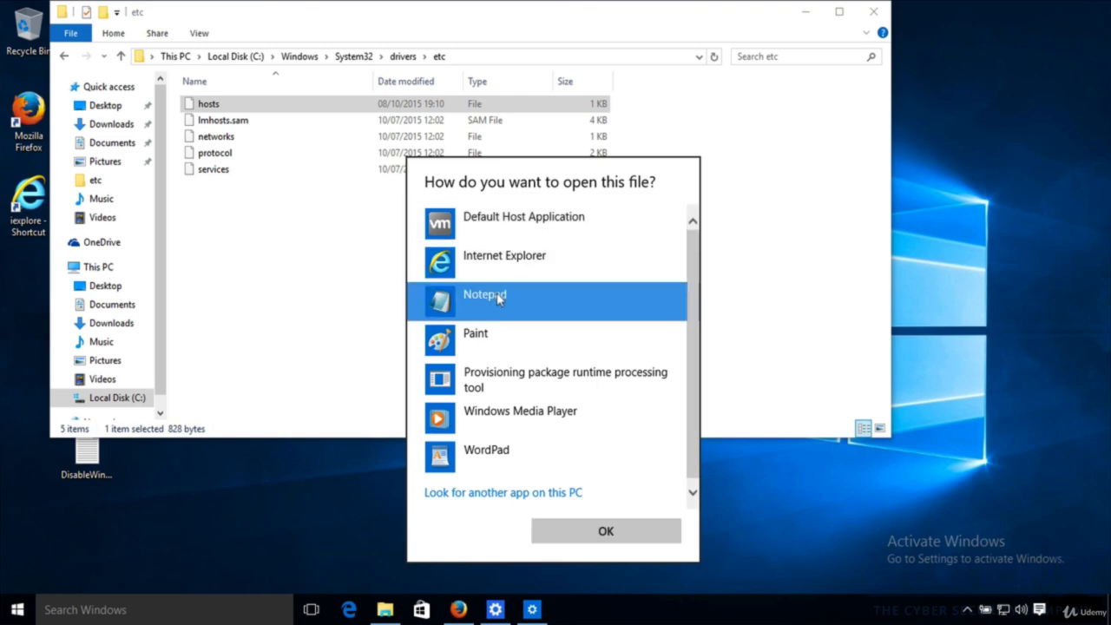
click(604, 531)
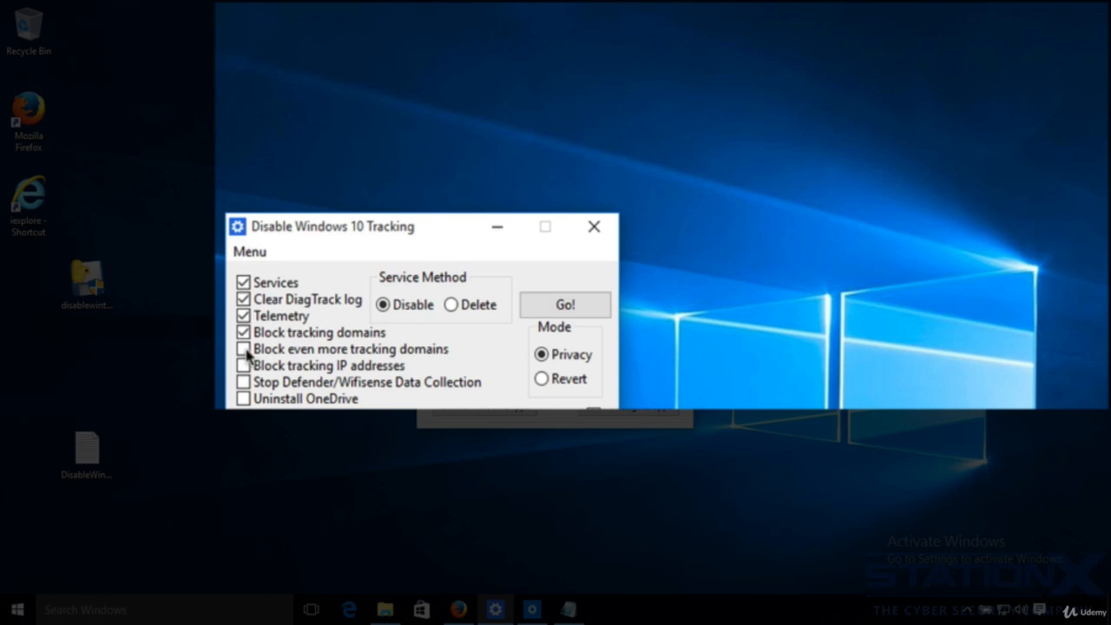
- Tick Block even more tracking domains and open the tool's Options to review the blocked domain lists
mouse_move(246, 352)
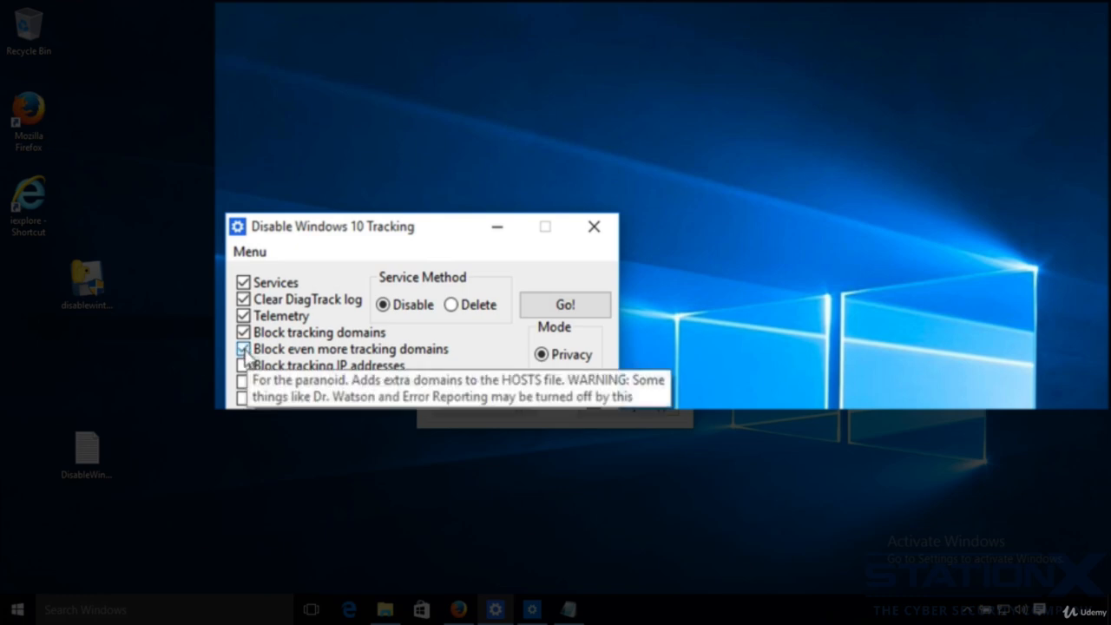
click(255, 257)
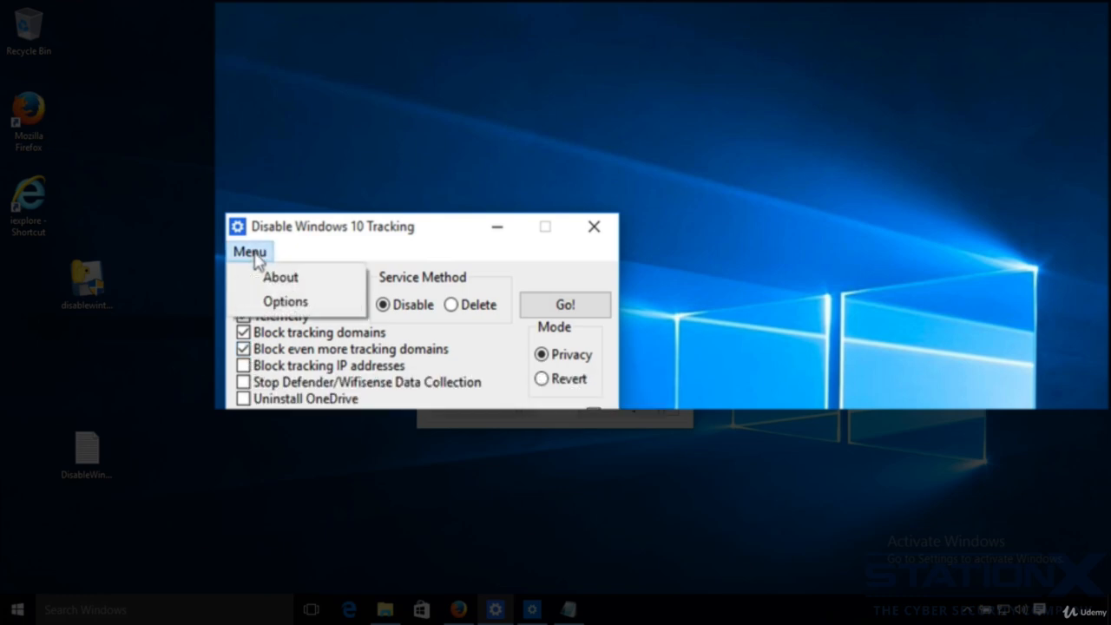
click(275, 302)
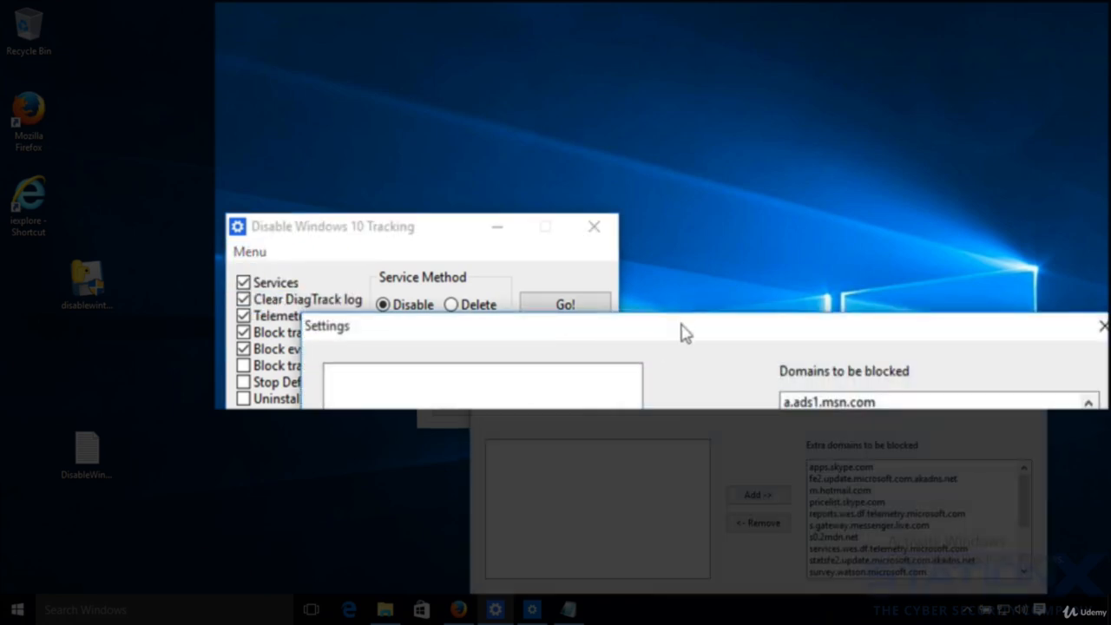
drag(684, 329, 666, 25)
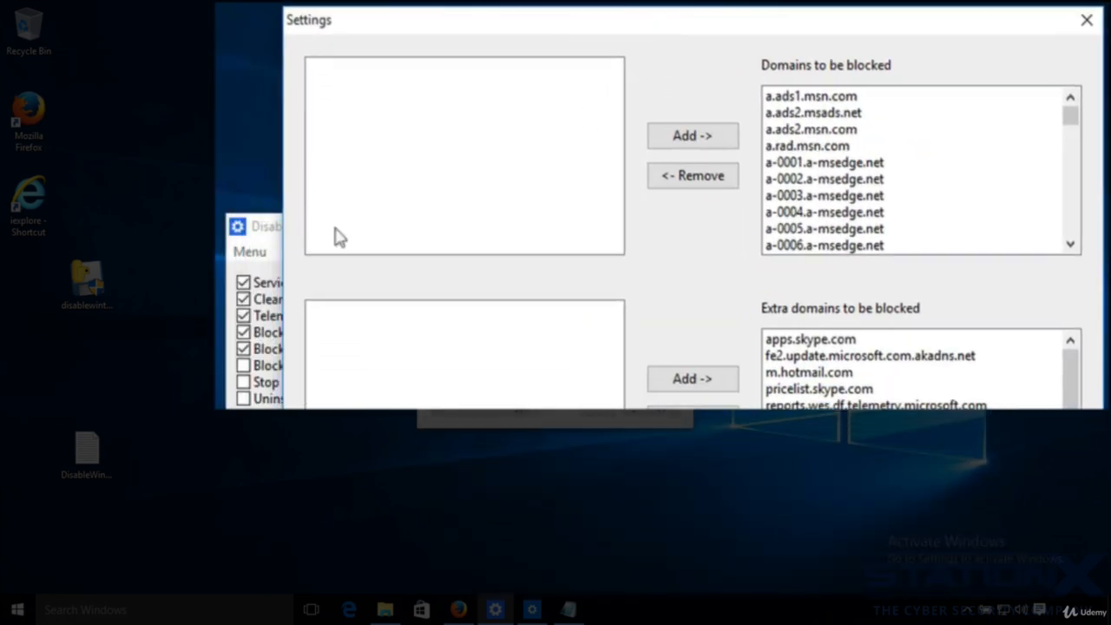
click(267, 233)
drag(533, 29, 682, 17)
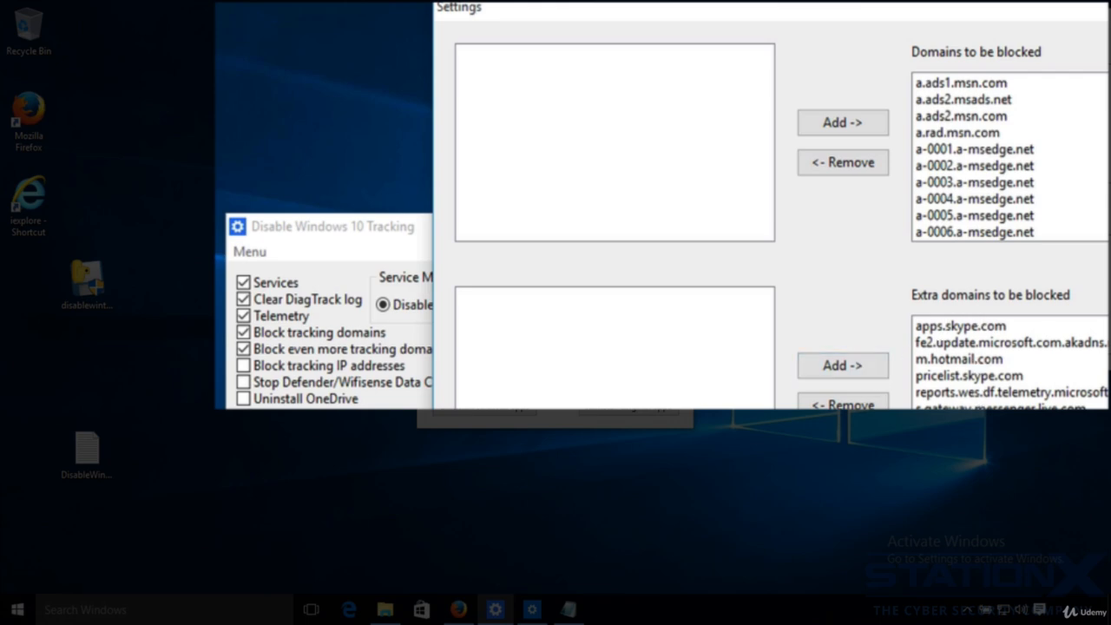
drag(885, 19, 812, 36)
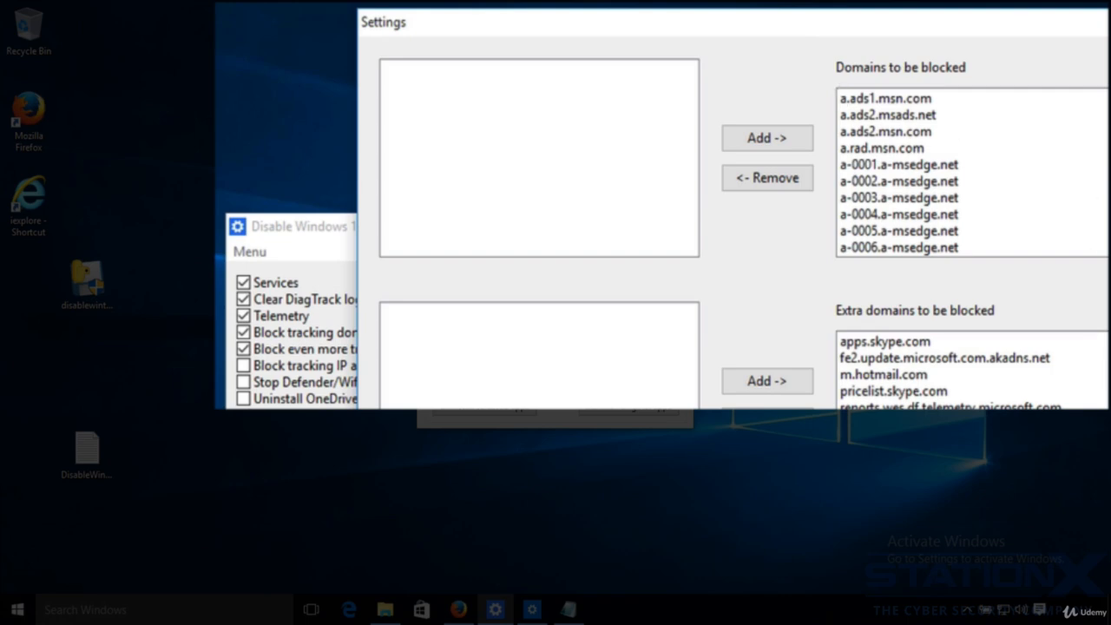
scroll(972, 369, down, 2)
scroll(972, 369, up, 2)
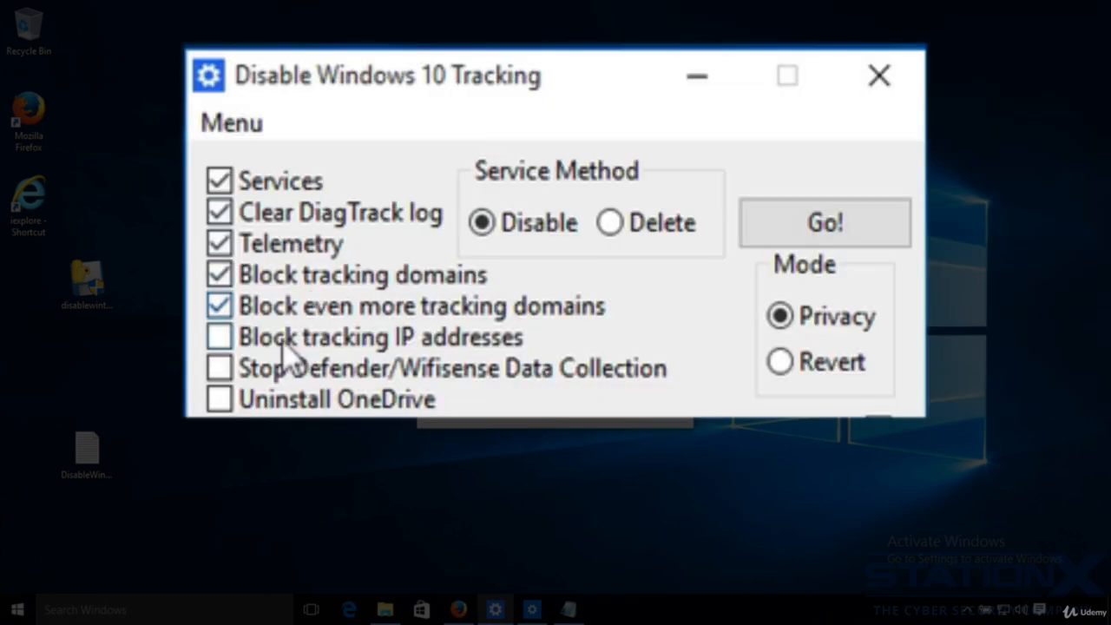
- Tick Block tracking IP addresses, Stop Defender/Wifisense Data Collection and Uninstall OneDrive
click(219, 339)
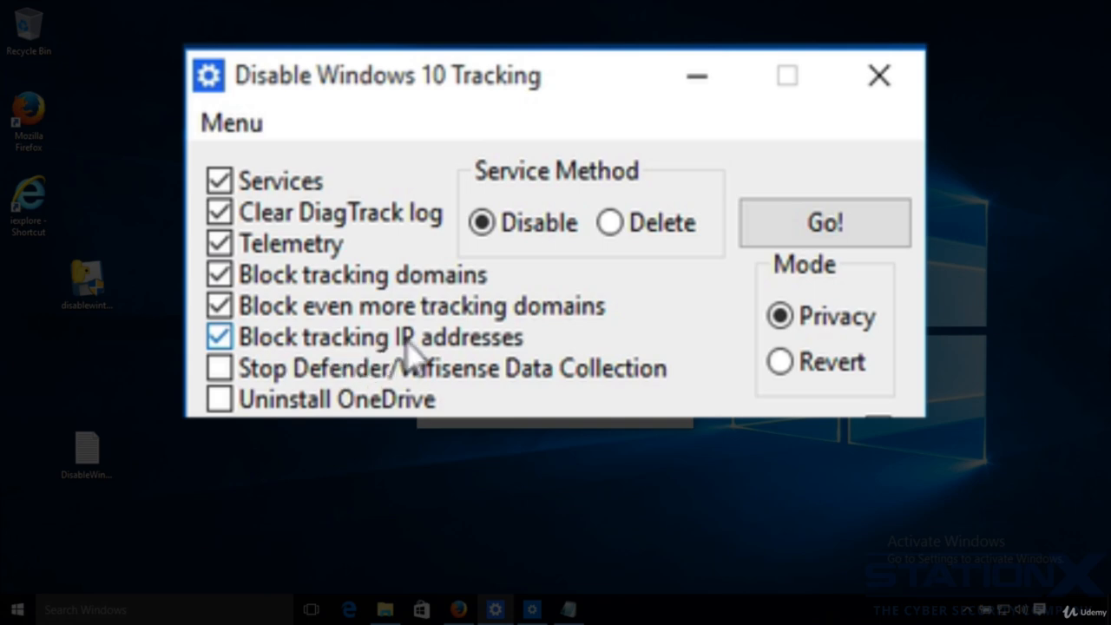
mouse_move(427, 349)
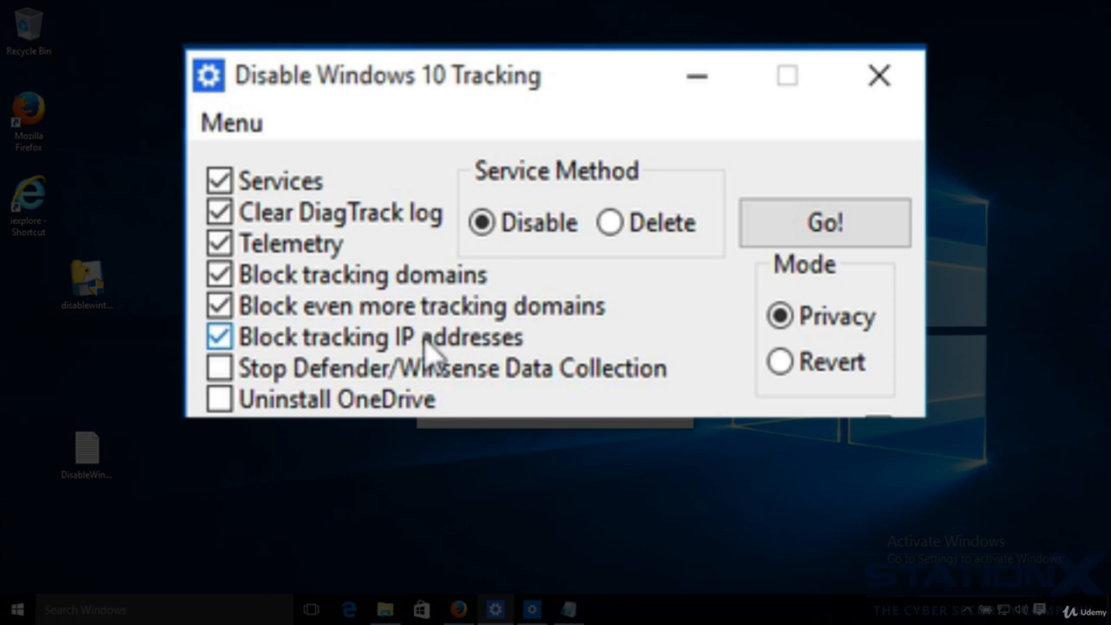
click(220, 371)
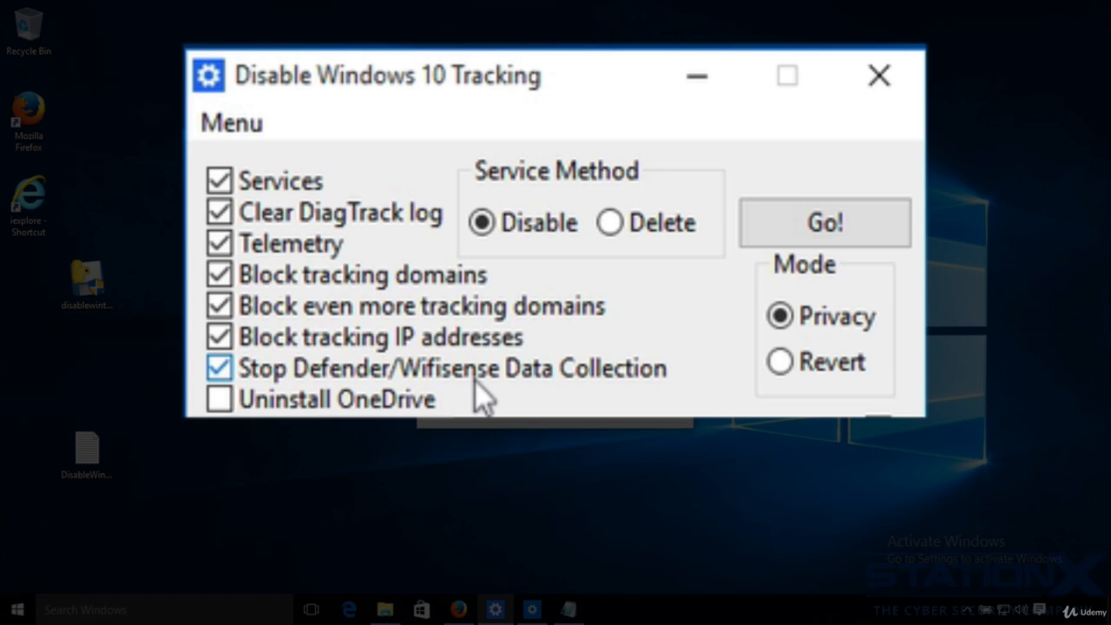
click(221, 402)
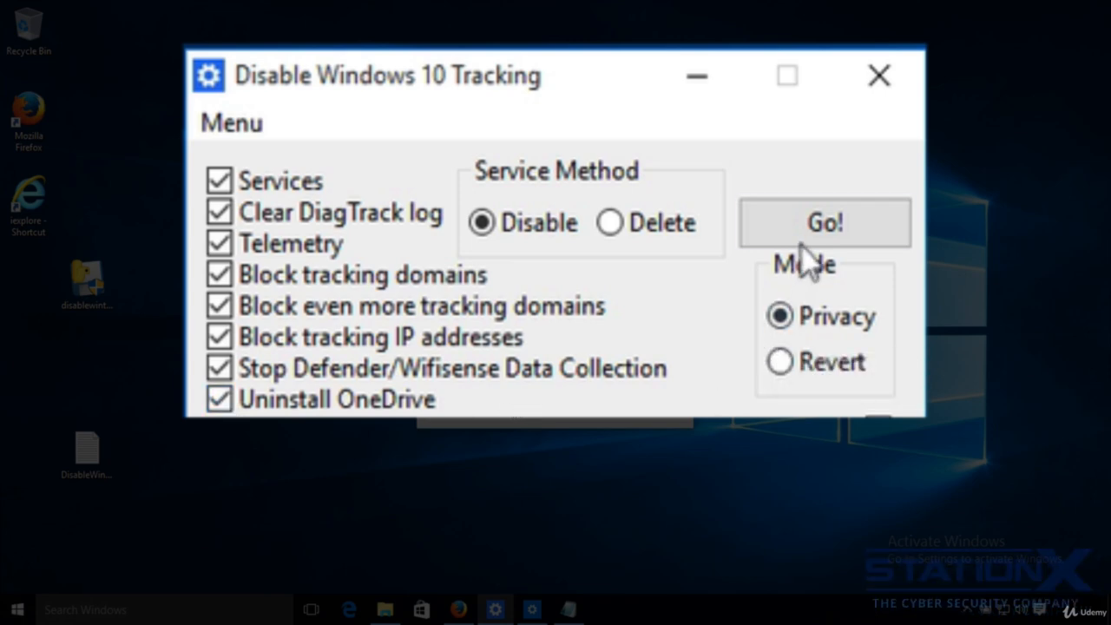
- Apply all selected options in Privacy mode with the Disable service method
click(823, 227)
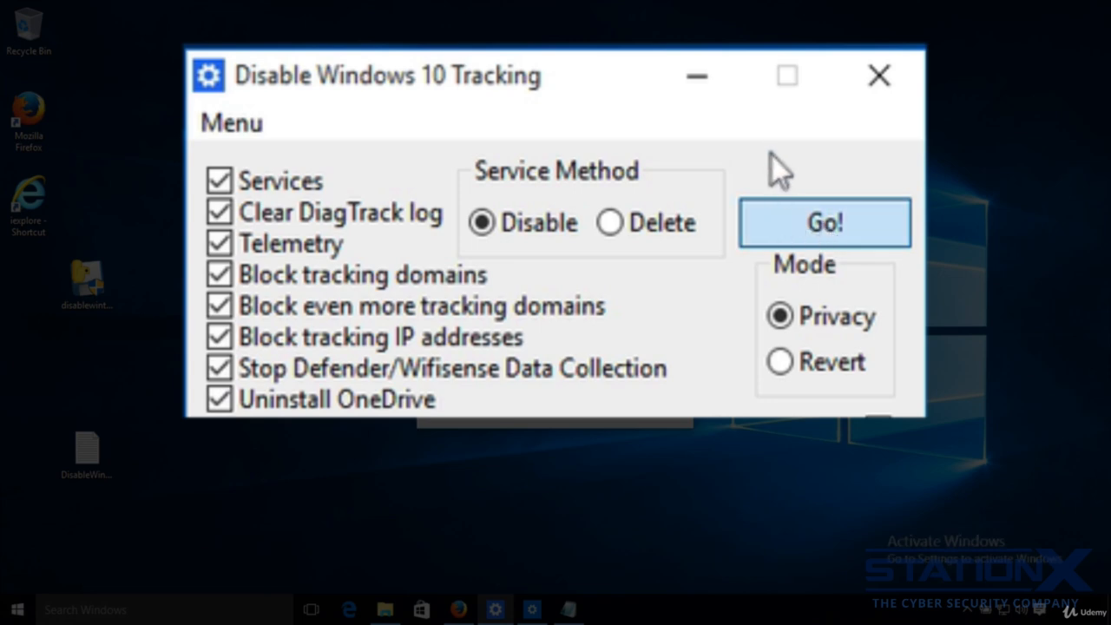
click(816, 227)
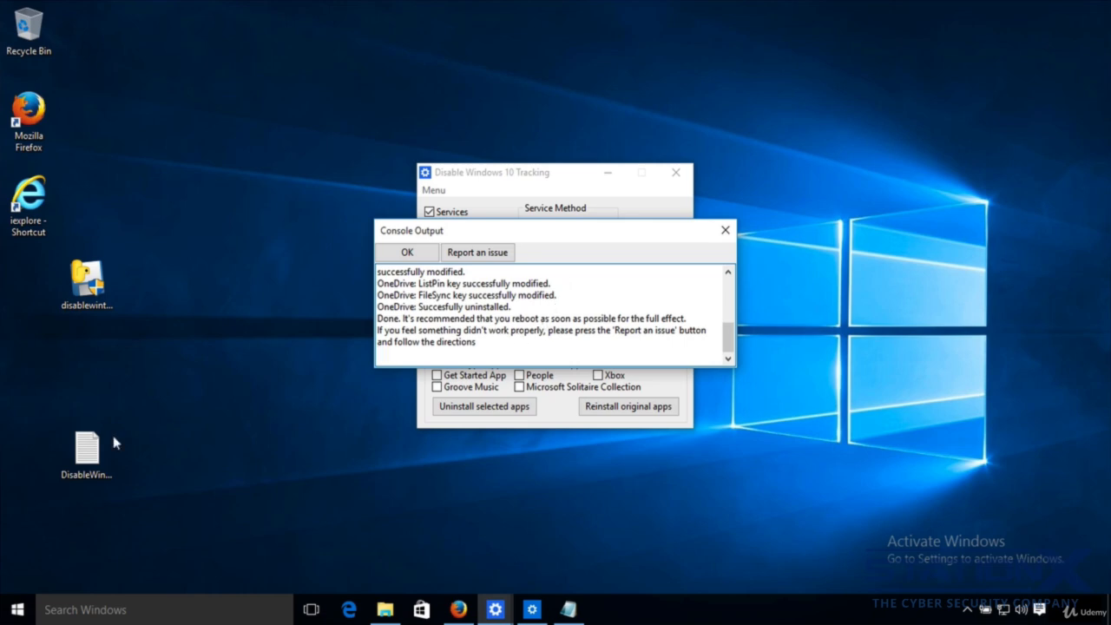
- Open the DisableWinTracking.log file and review its entries
double_click(94, 447)
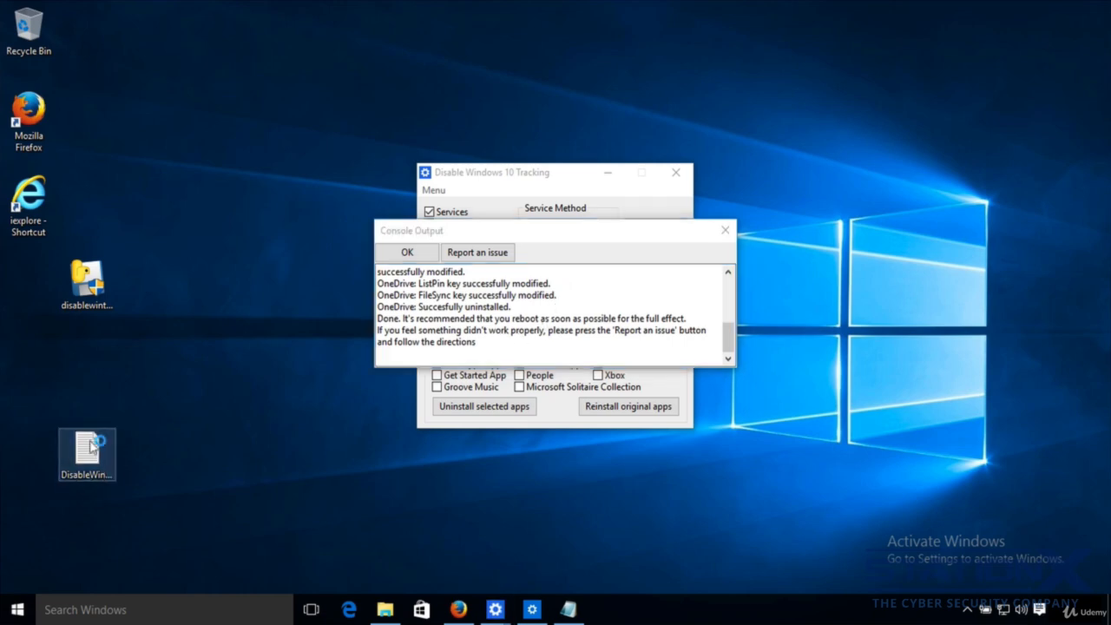
scroll(665, 266, down, 2)
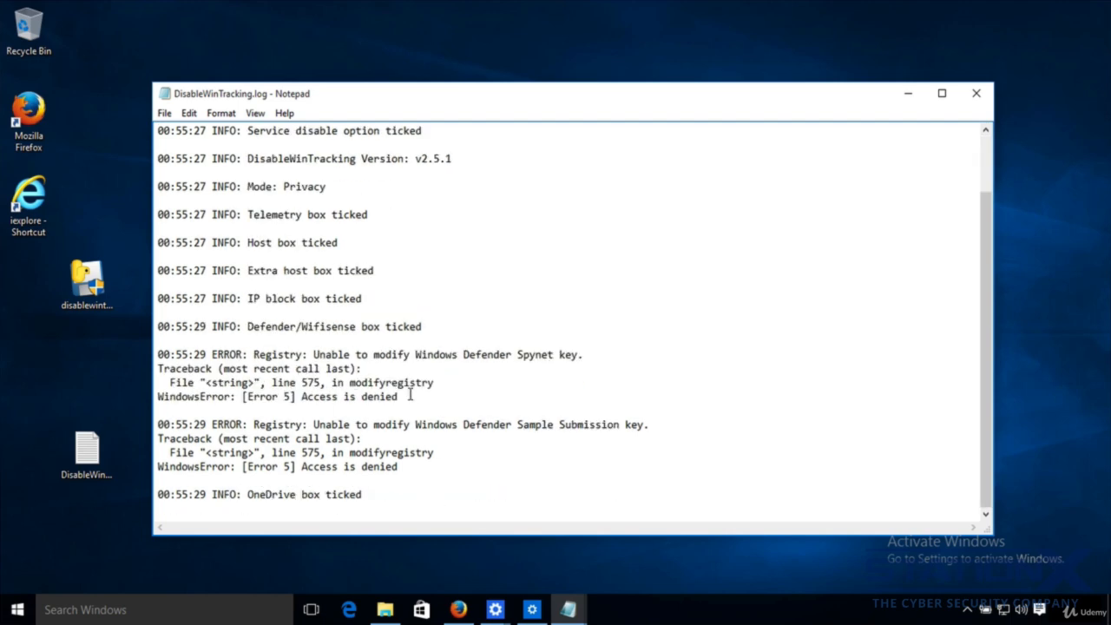
- Highlight the Access is denied error text in the log and close the log file
drag(405, 397, 303, 397)
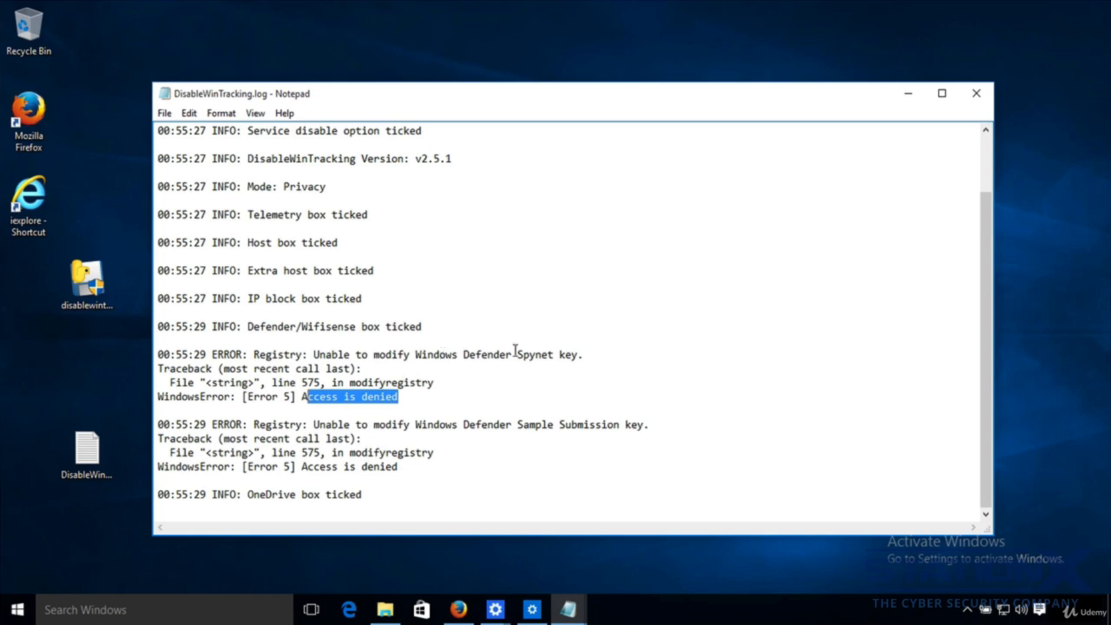
click(970, 98)
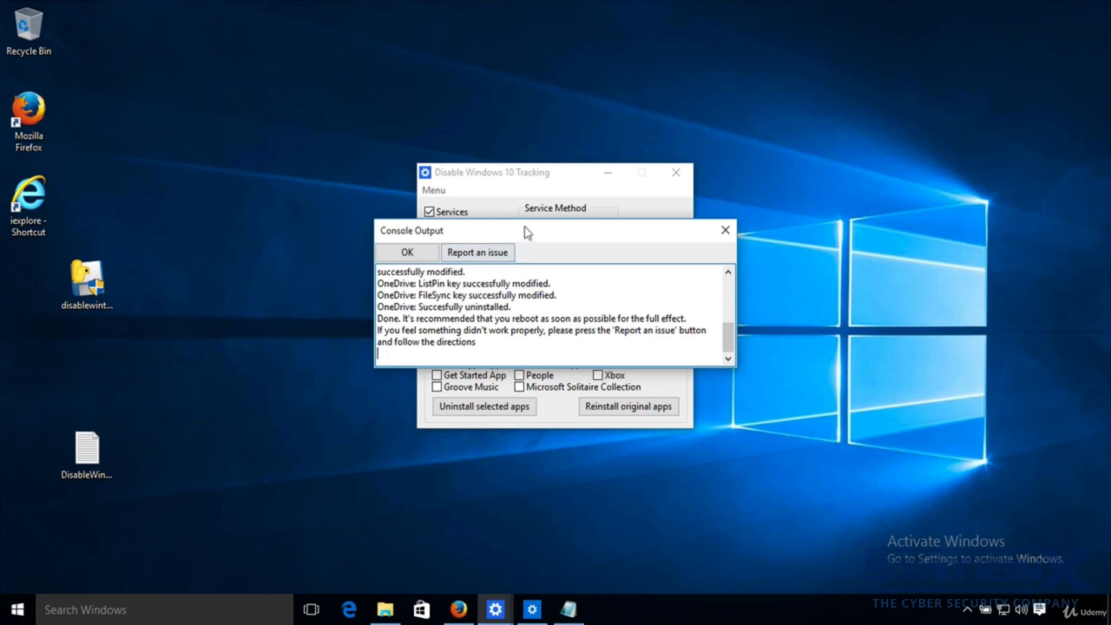
- Open the hosts file in C:\Windows\System32\drivers\etc with Notepad, closing the stale hosts window first
click(385, 612)
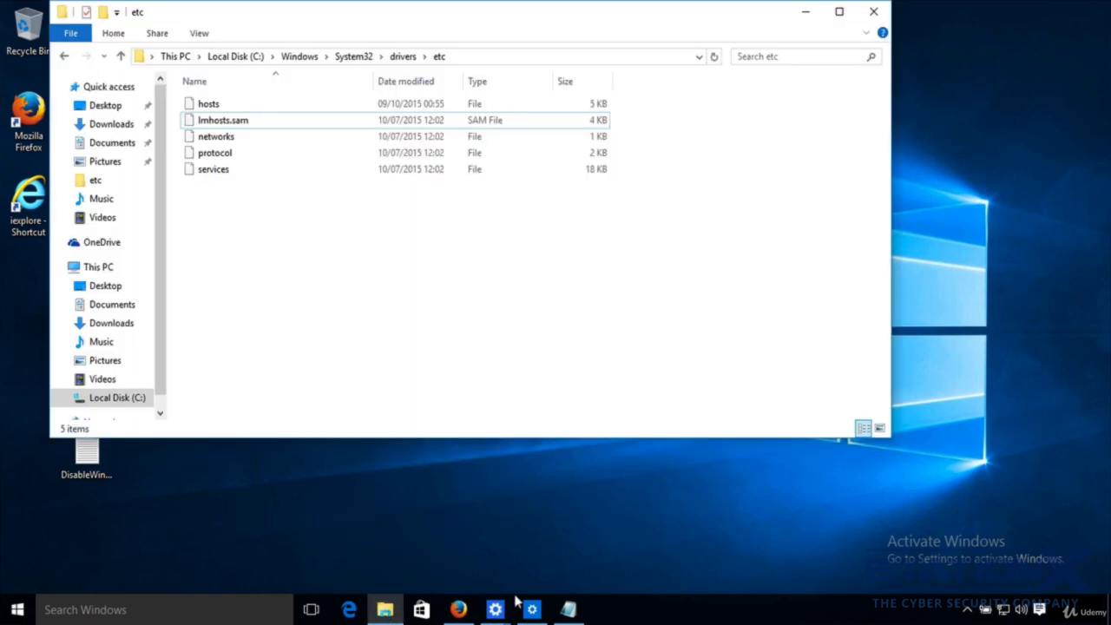
click(568, 610)
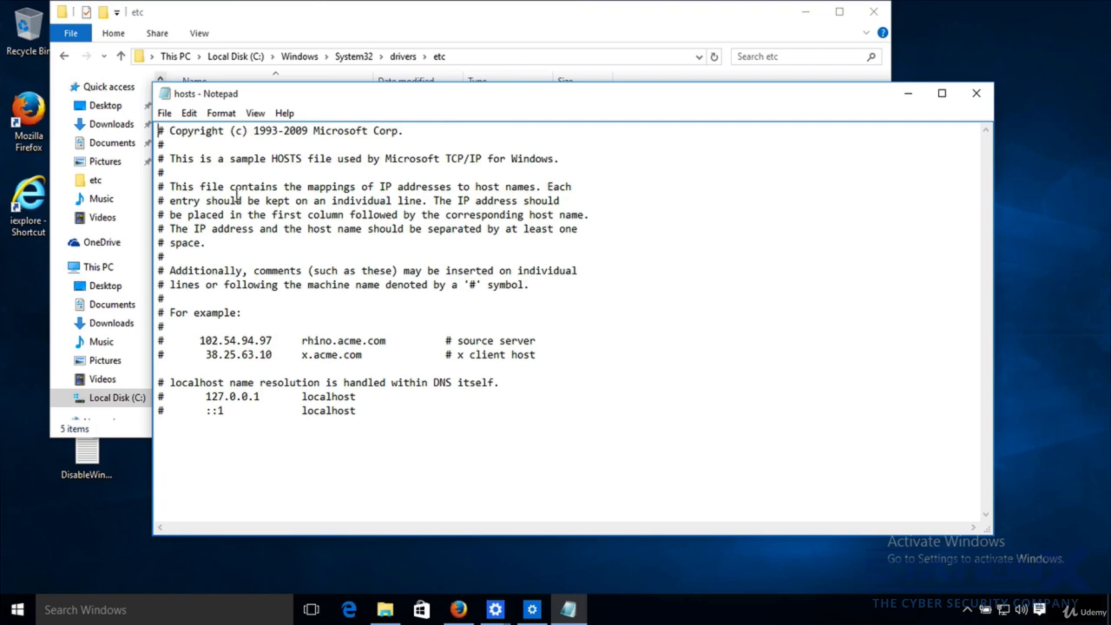
click(975, 93)
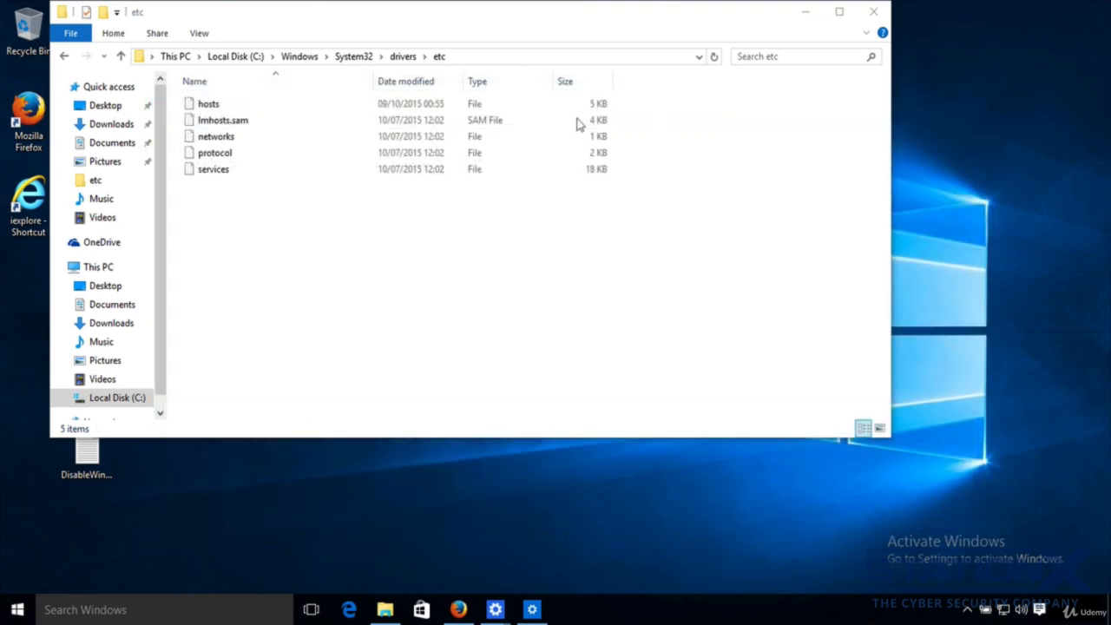
right_click(224, 106)
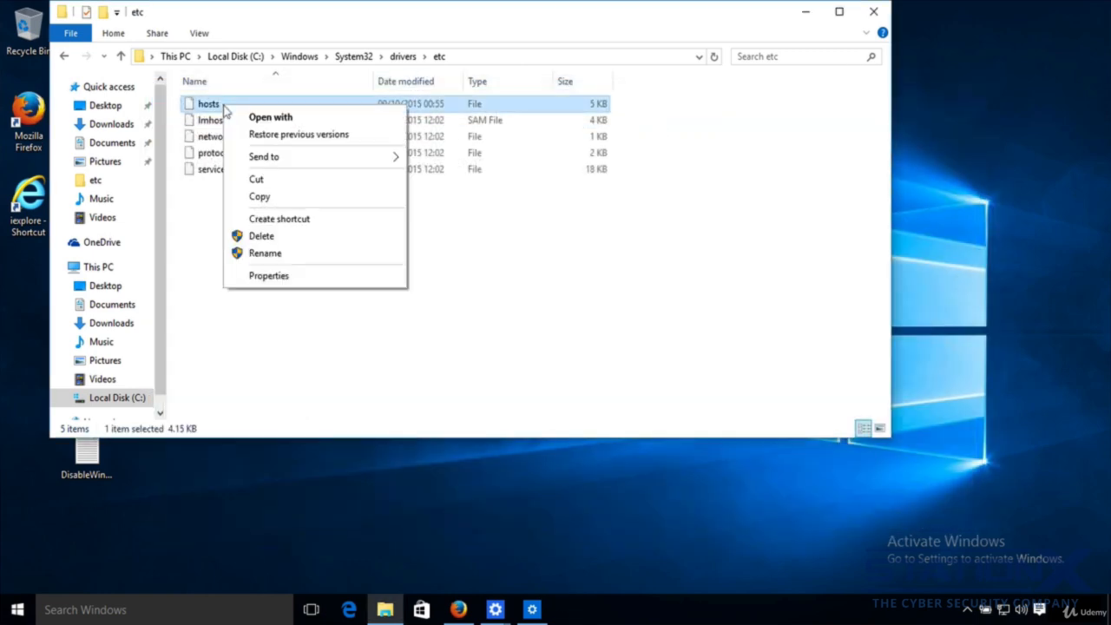
click(272, 120)
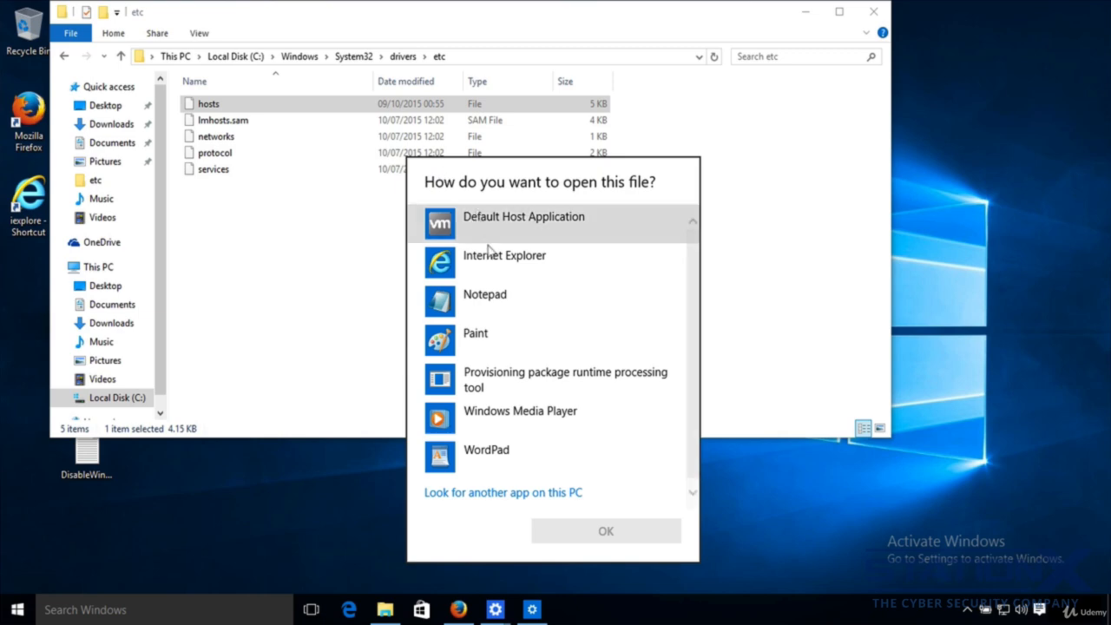
click(481, 296)
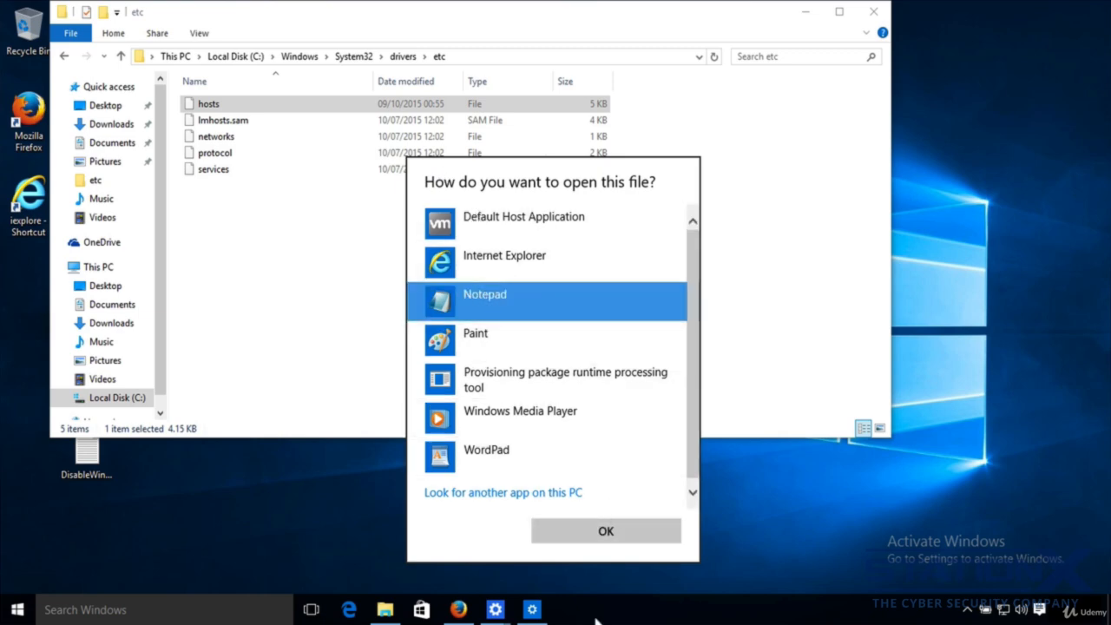
click(598, 533)
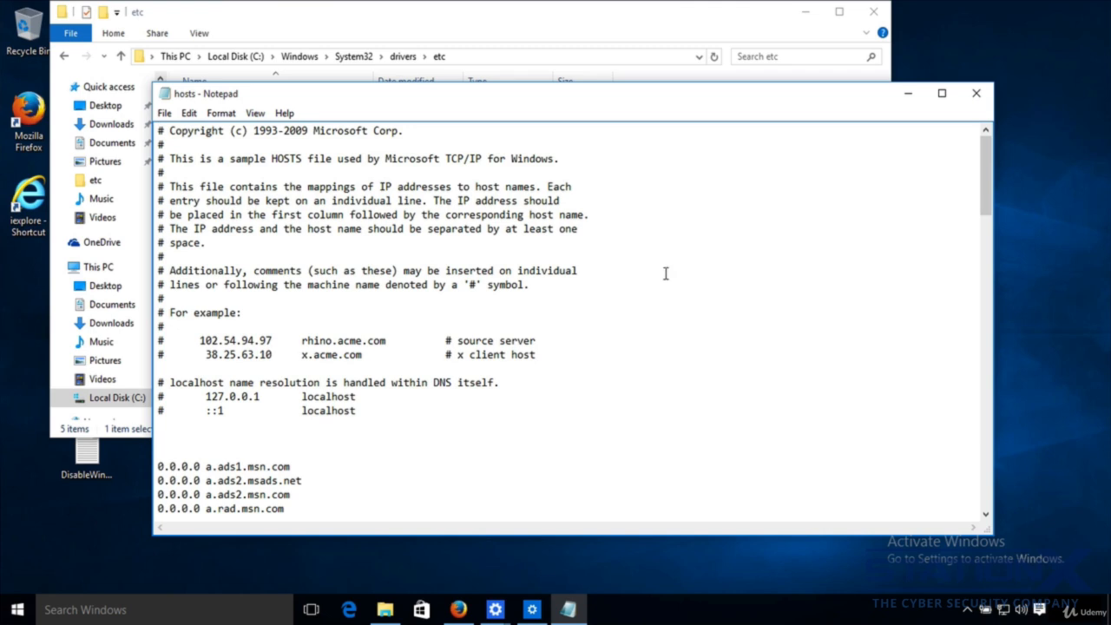
- Scroll through the hosts file's added 0.0.0.0 domain entries, highlight the 0.0.0.0 address, and close the file
scroll(666, 273, down, 5)
scroll(668, 273, down, 2)
scroll(667, 273, down, 1)
scroll(666, 272, up, 1)
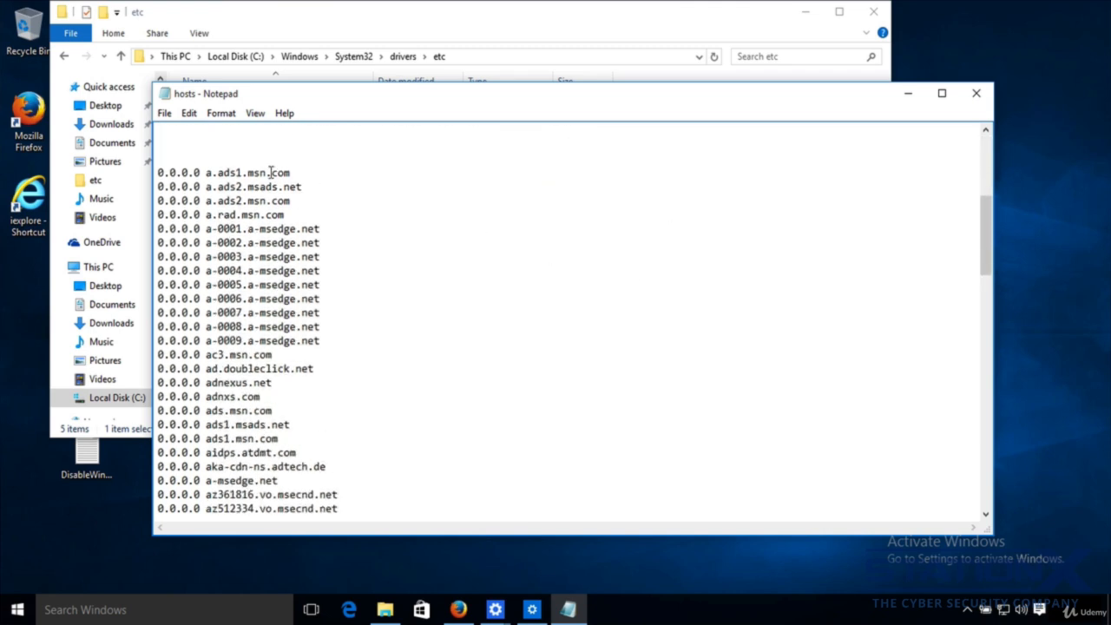
drag(201, 174, 158, 173)
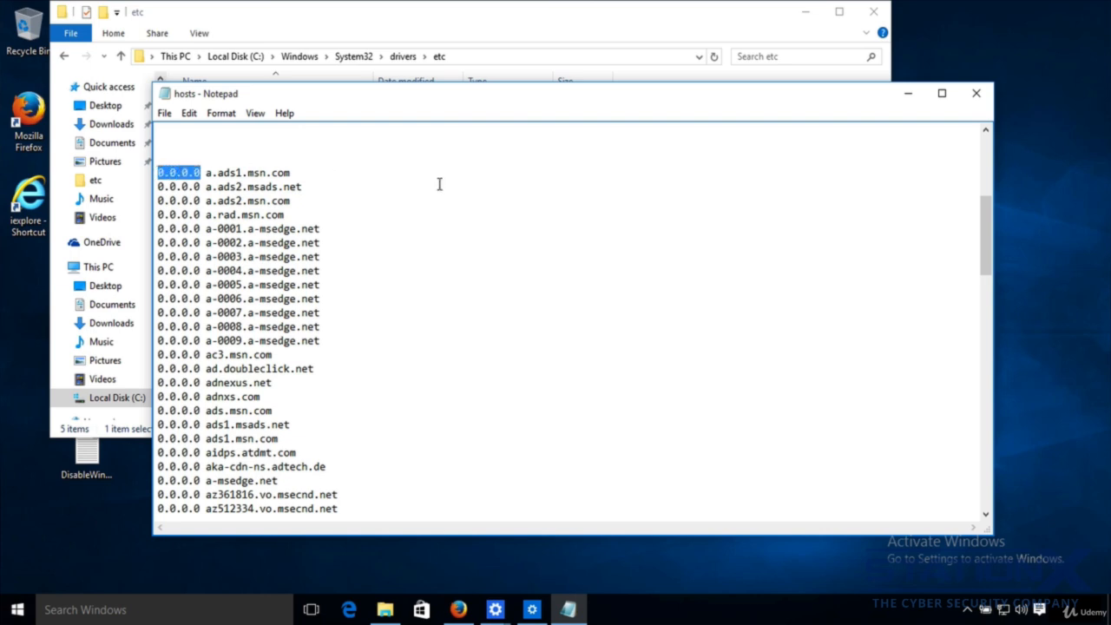
click(976, 94)
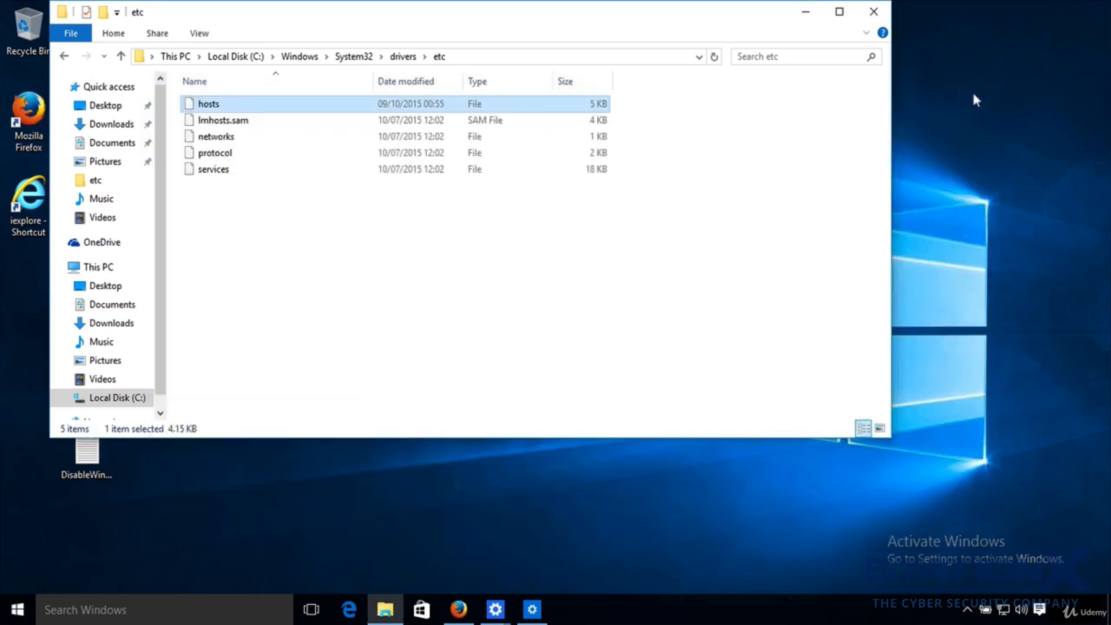
- Search for firewall, open Windows Firewall with Advanced Security, and view its Outbound Rules
click(113, 606)
text(fir)
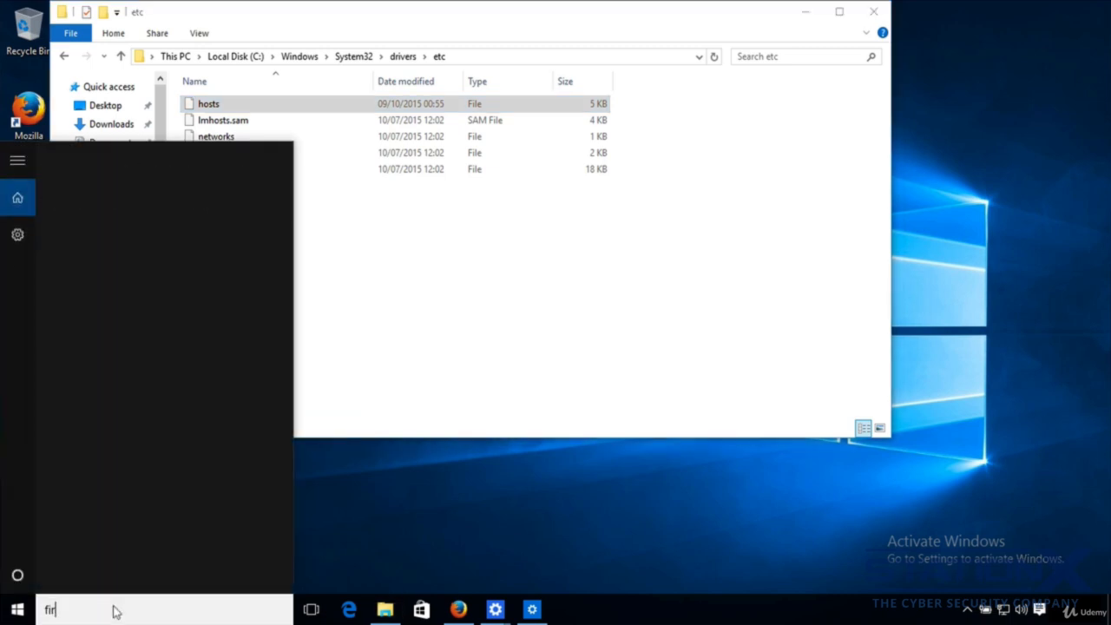
text(ewall)
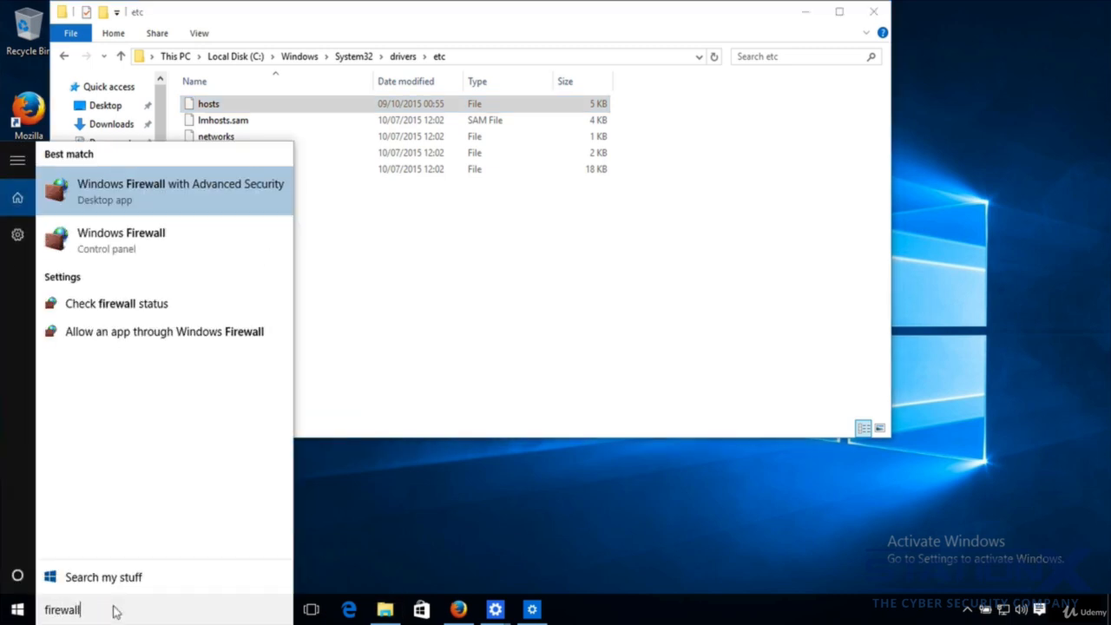
click(106, 201)
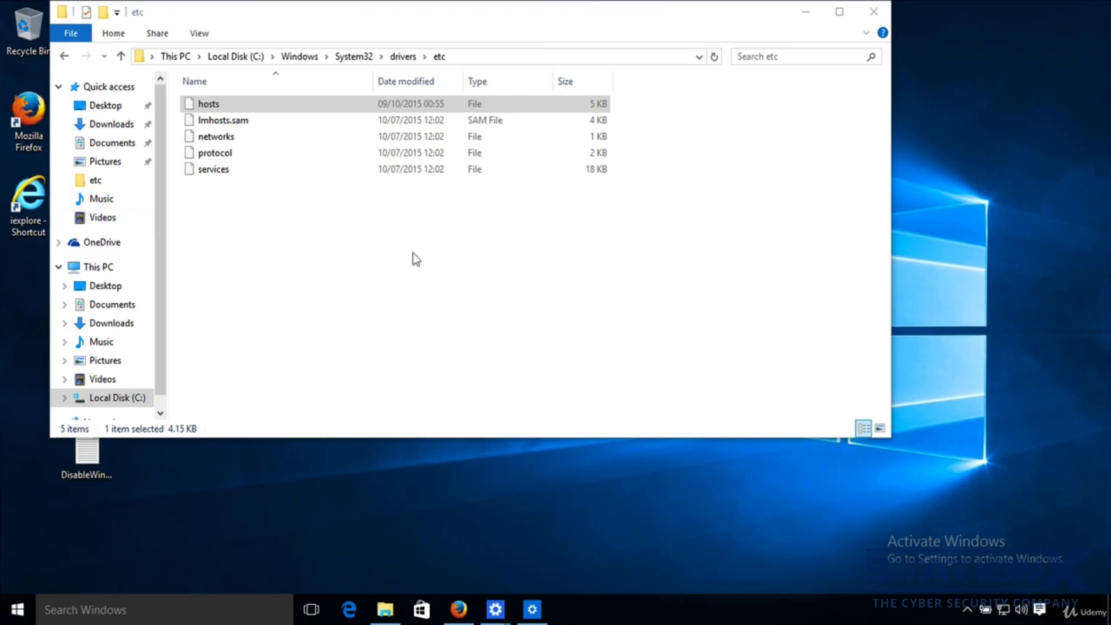
click(88, 103)
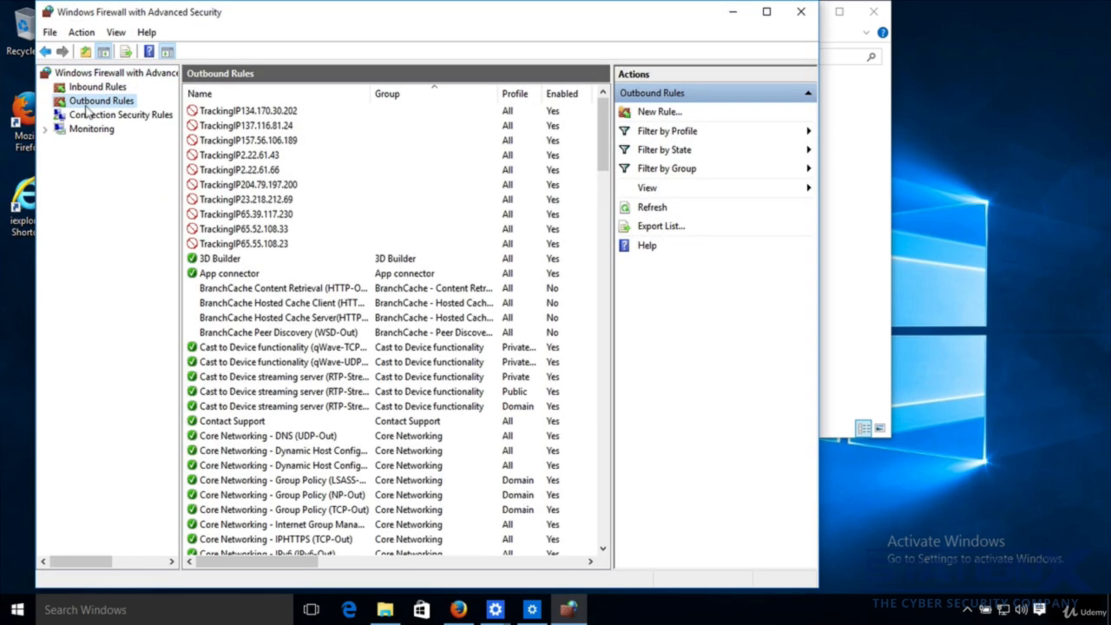
- Select the first TrackingIP block rule, maximize the window to review the rule columns, then minimize it
click(257, 111)
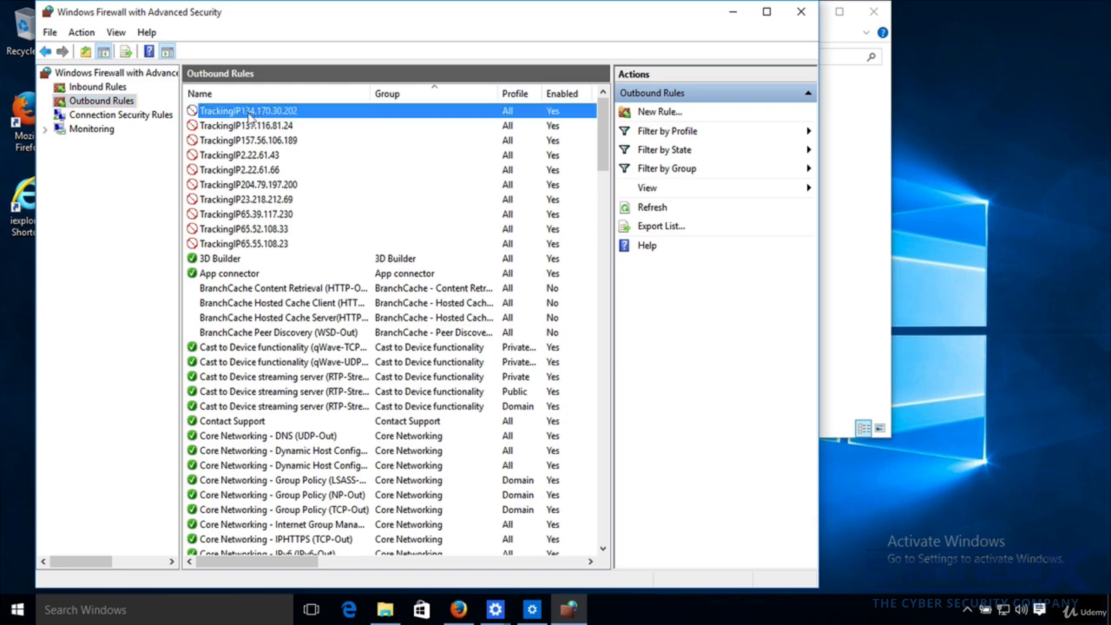
click(766, 11)
drag(299, 568, 447, 574)
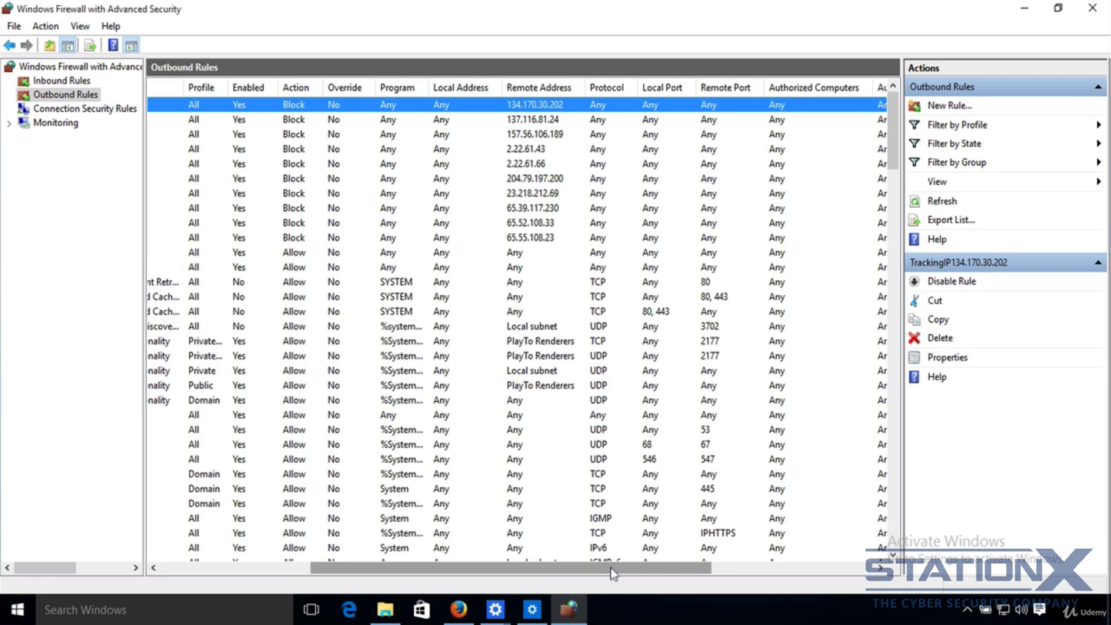
drag(612, 573, 382, 573)
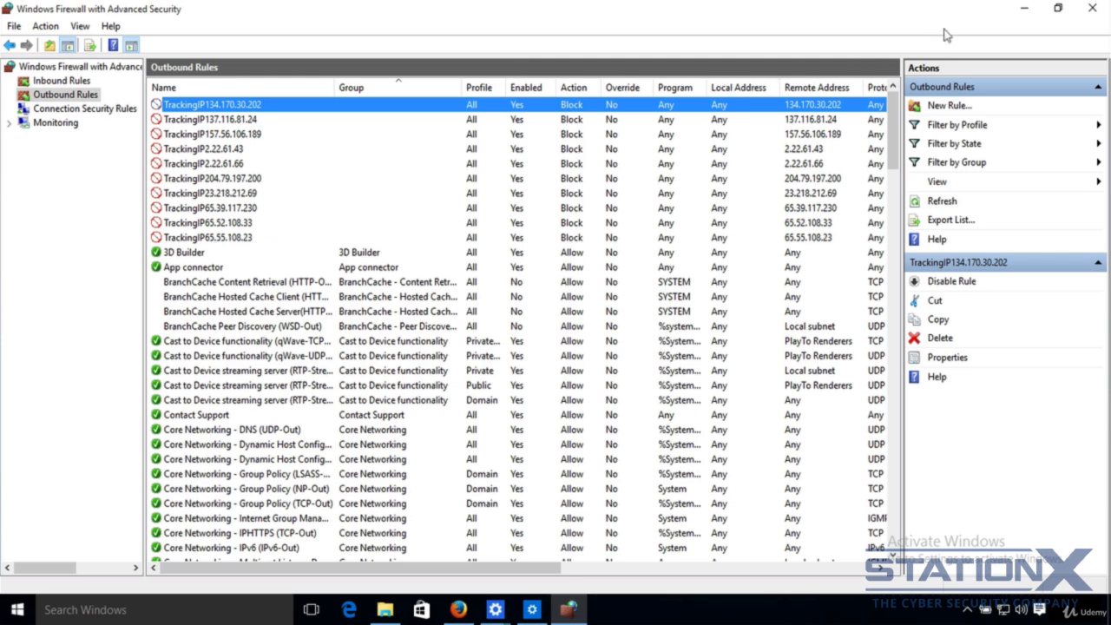
click(1025, 10)
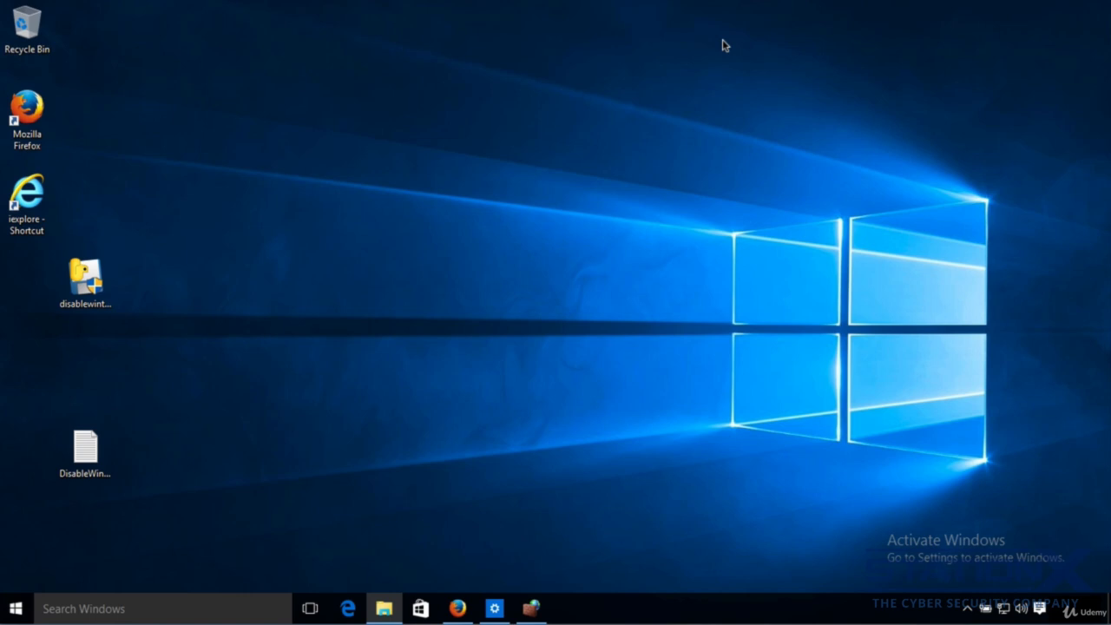
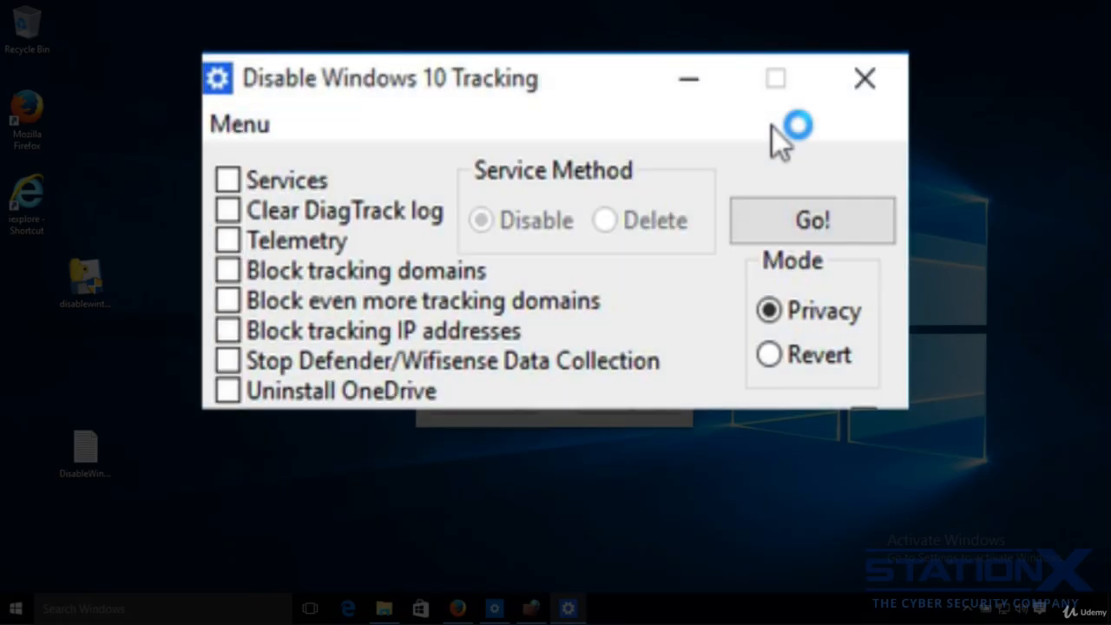
- Tick every tracking option from Services through Stop Defender/Wifisense Data Collection, leaving Uninstall OneDrive unticked
click(228, 180)
click(231, 210)
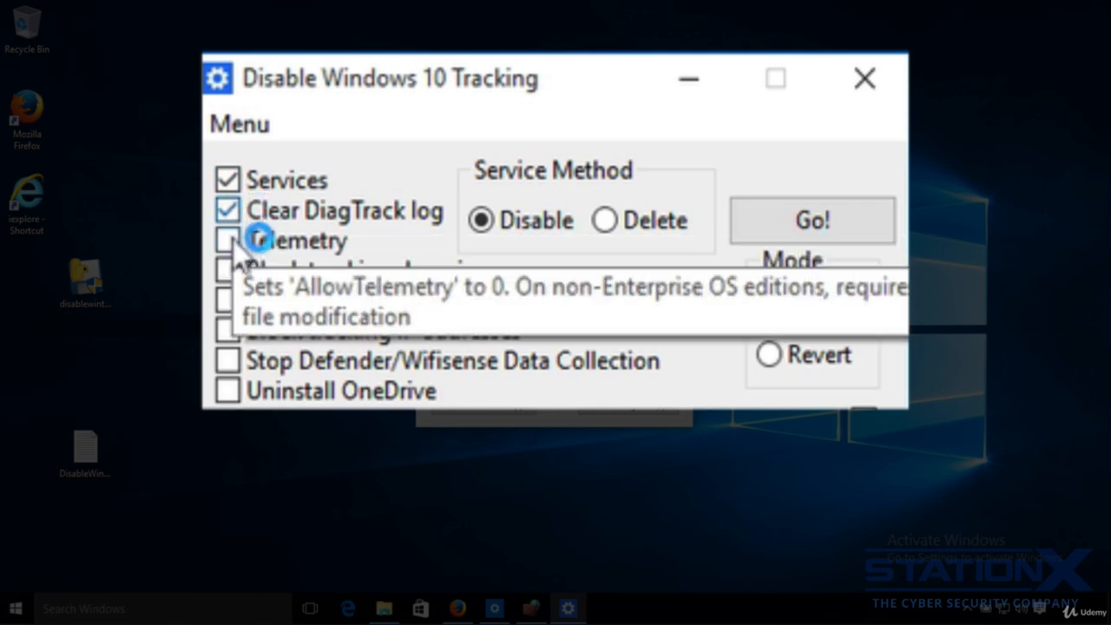
click(229, 241)
click(231, 265)
click(231, 299)
click(231, 330)
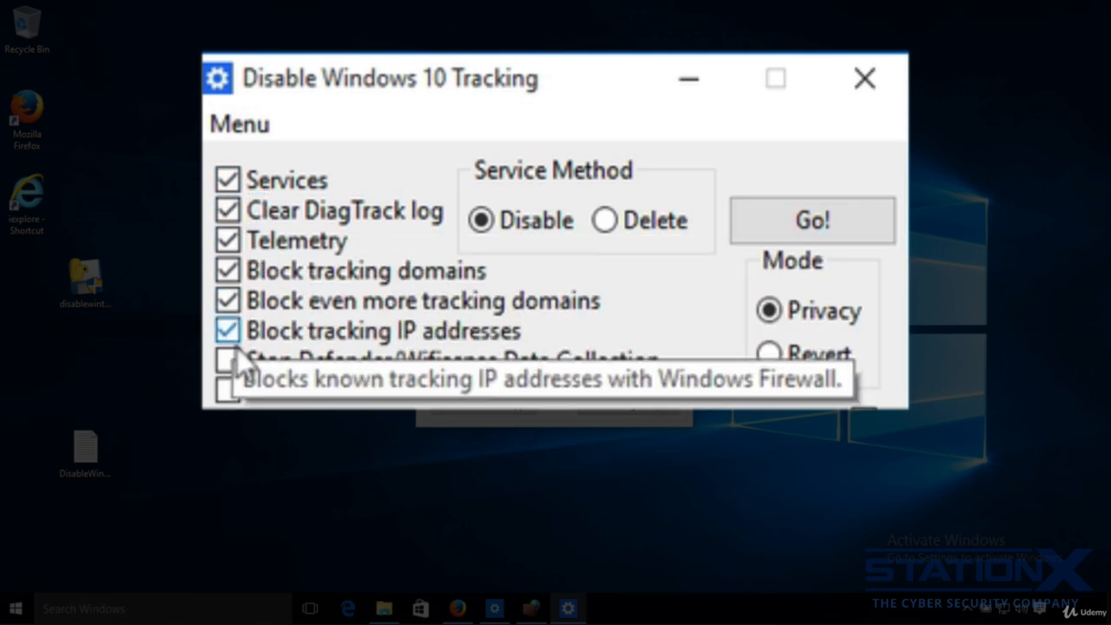
click(228, 359)
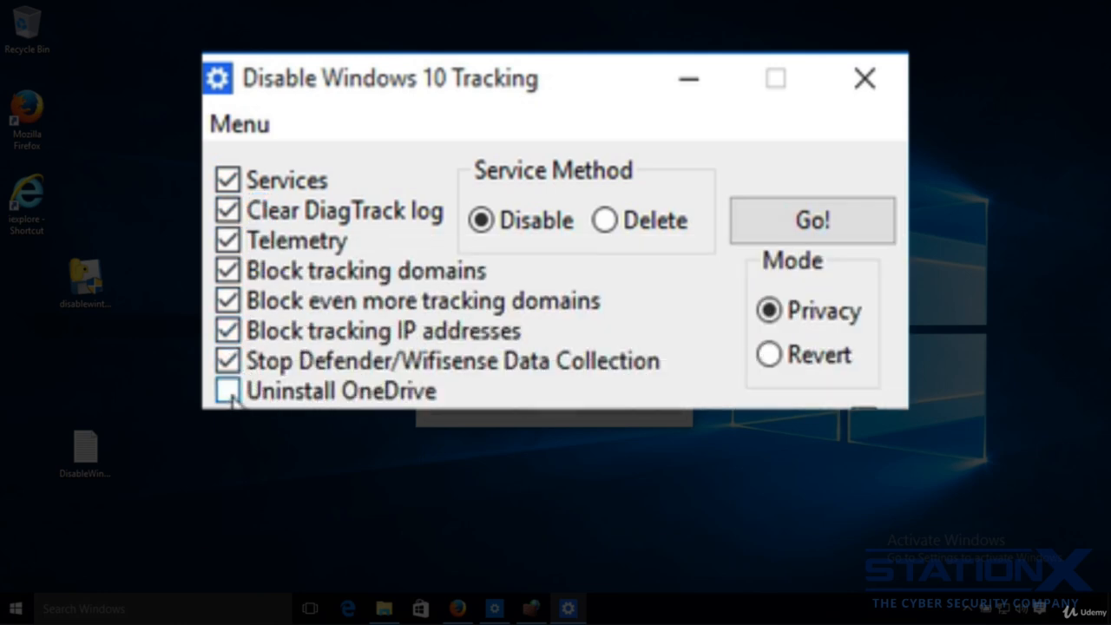
- Switch the mode to Revert, run the tool with Go!, and dismiss the console output
click(771, 356)
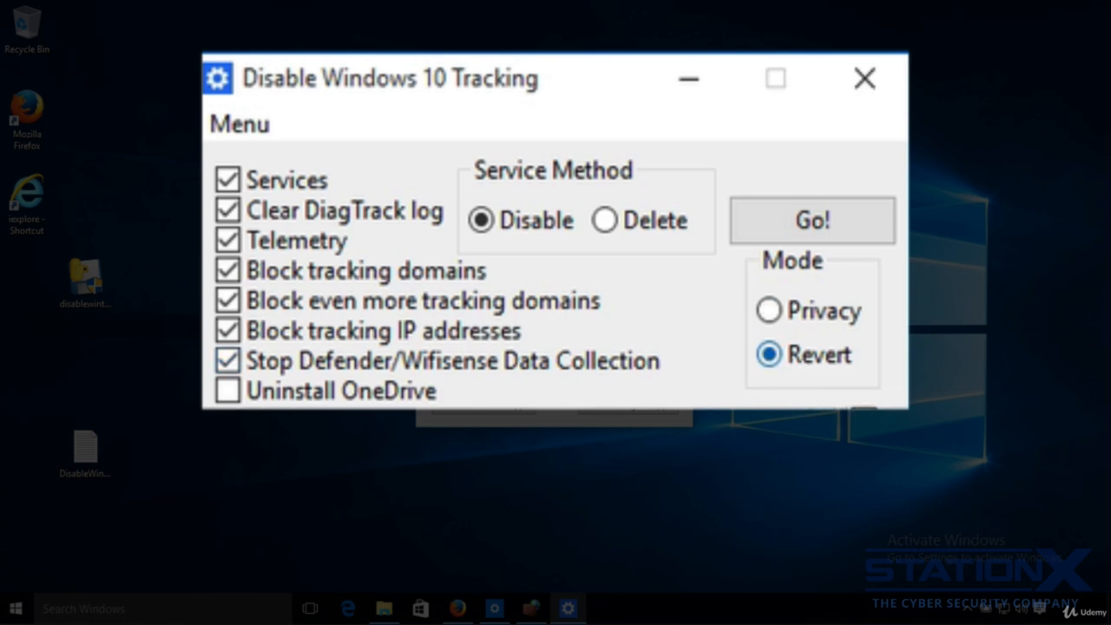
click(823, 227)
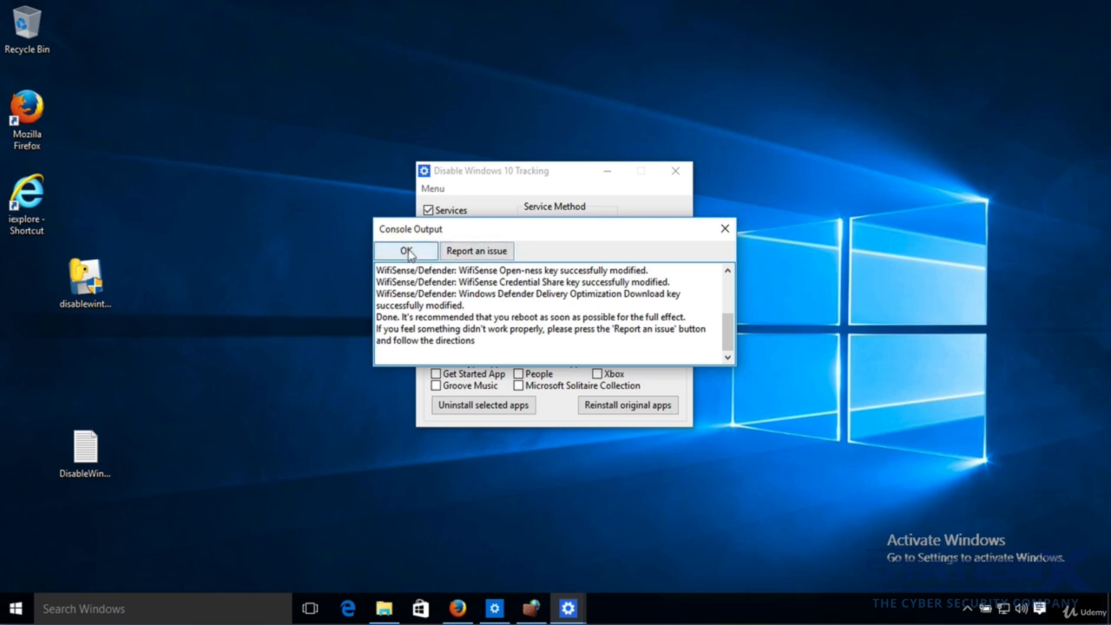
click(407, 252)
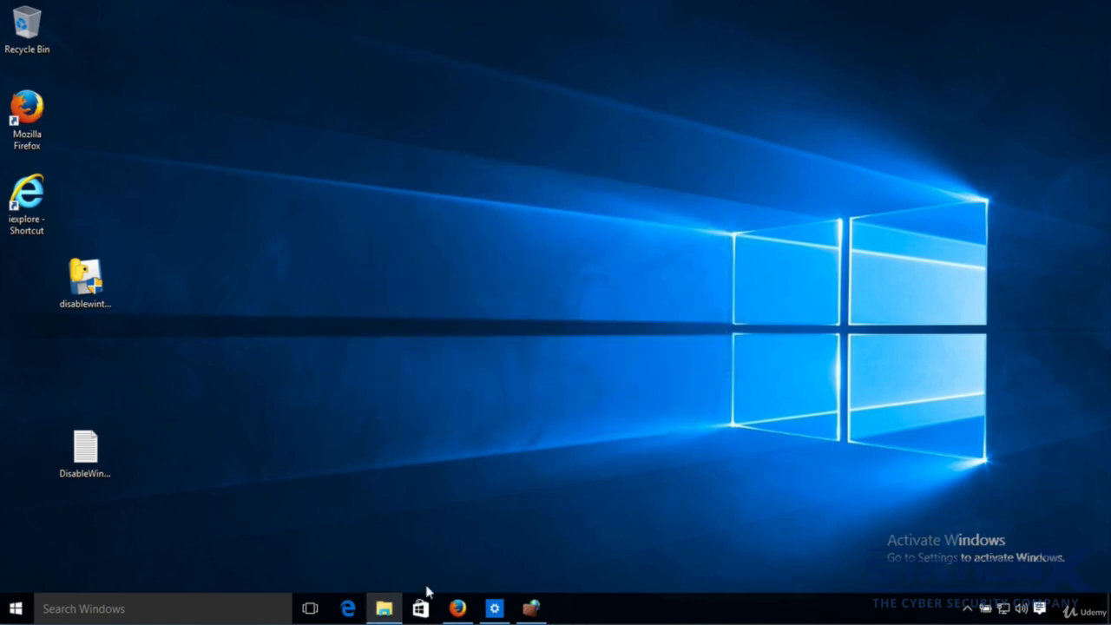
- Open the hosts file in C:\Windows\System32\drivers\etc with Notepad to check its entries, then close it
click(384, 607)
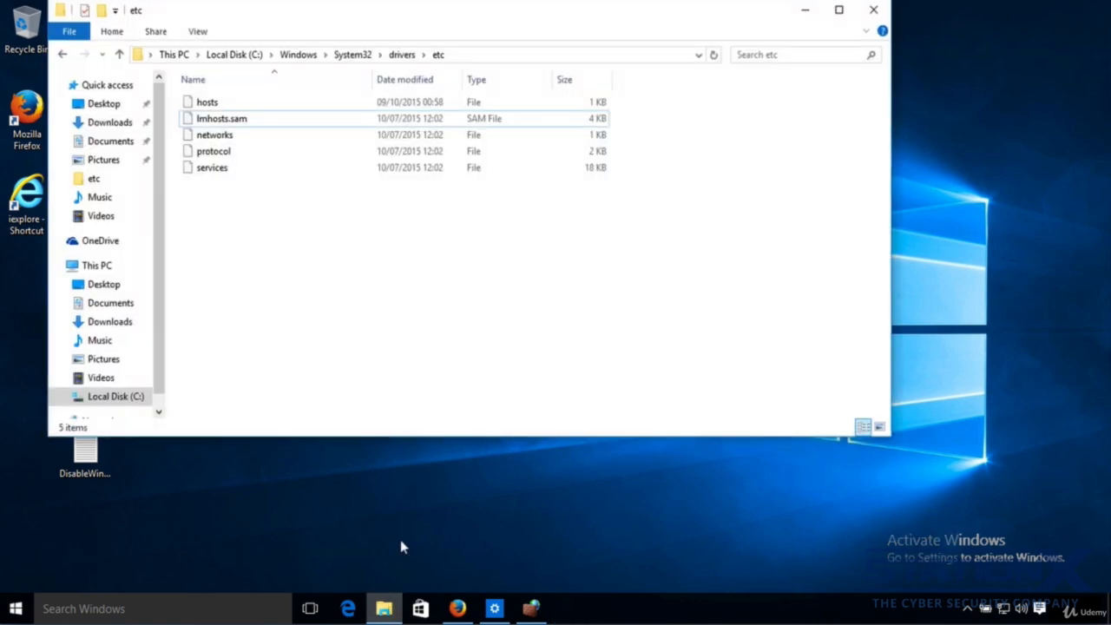
right_click(217, 104)
click(269, 115)
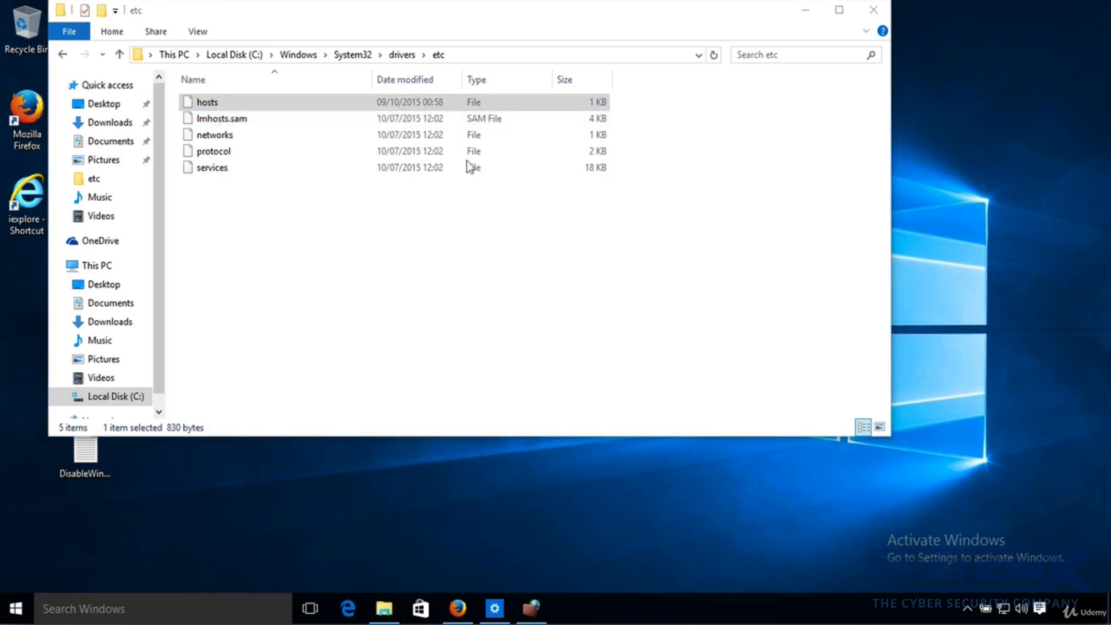
click(632, 304)
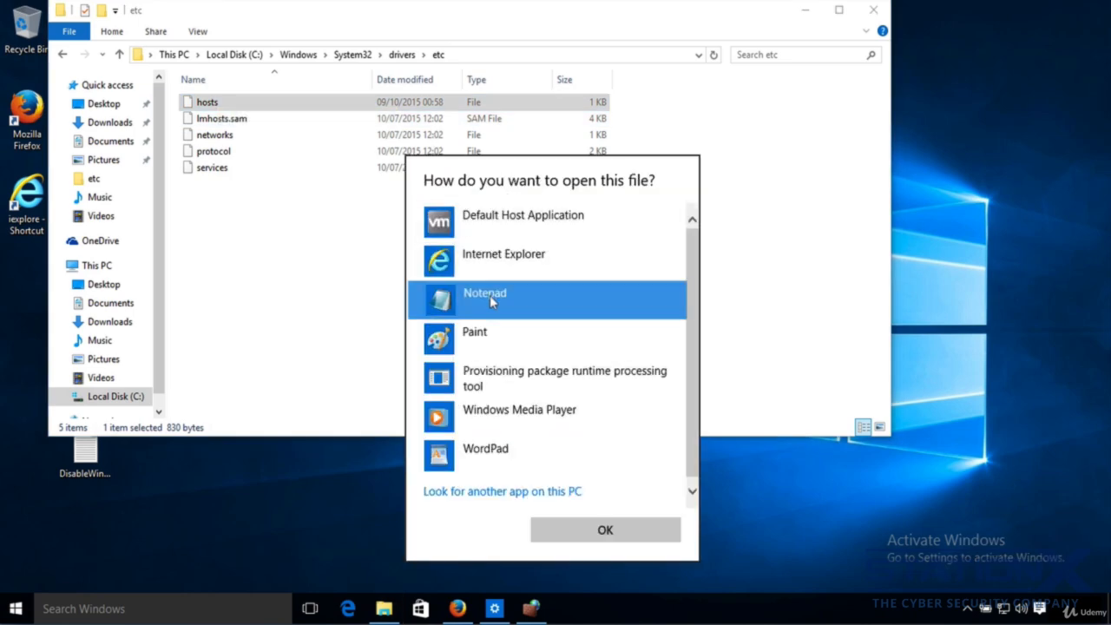
click(622, 529)
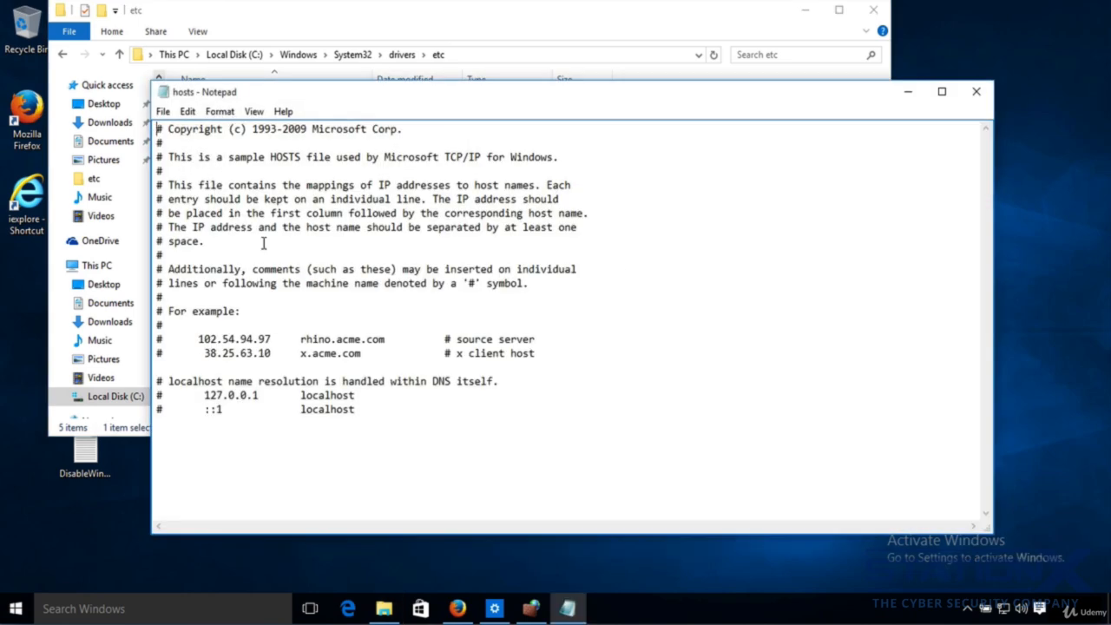
click(976, 92)
- Refresh the firewall's Outbound Rules by switching to Inbound Rules and back, scroll to the top, then close the firewall window
click(531, 608)
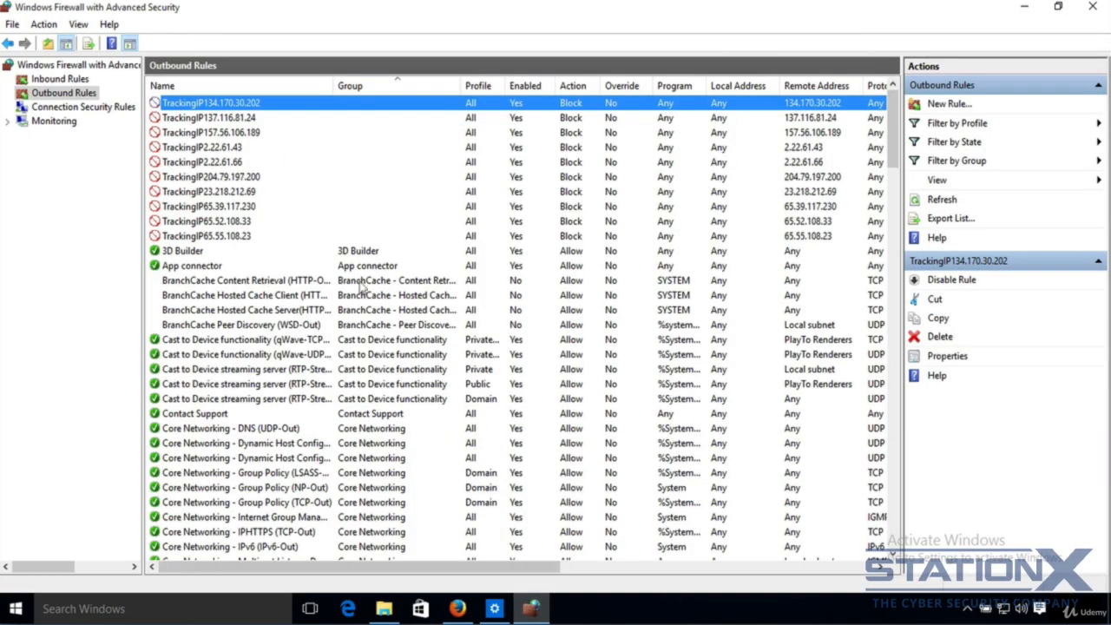
click(48, 78)
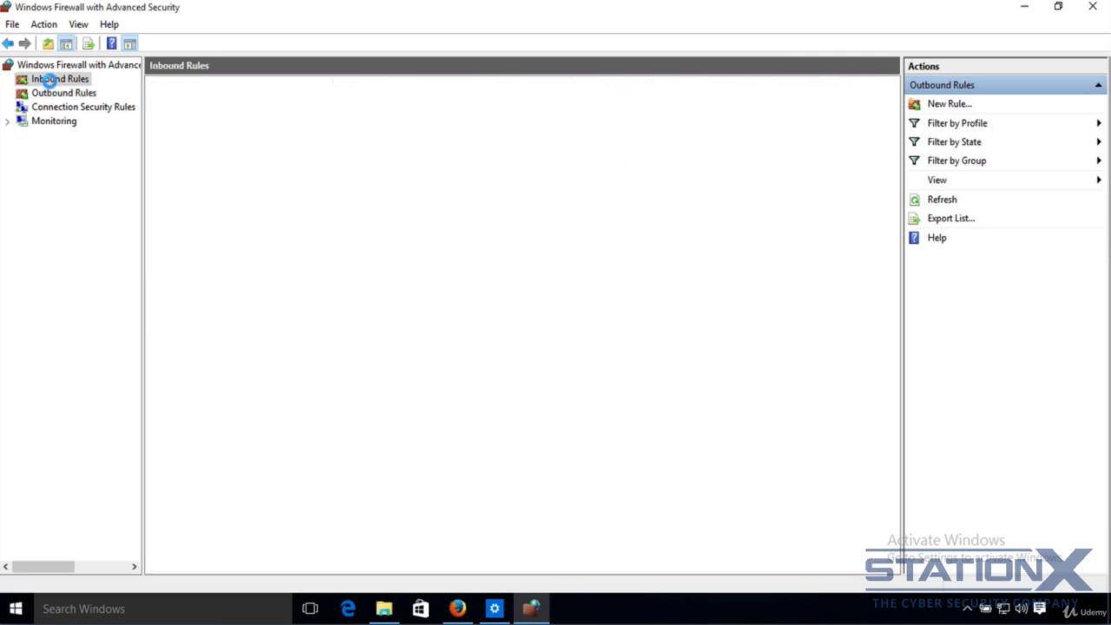
click(54, 94)
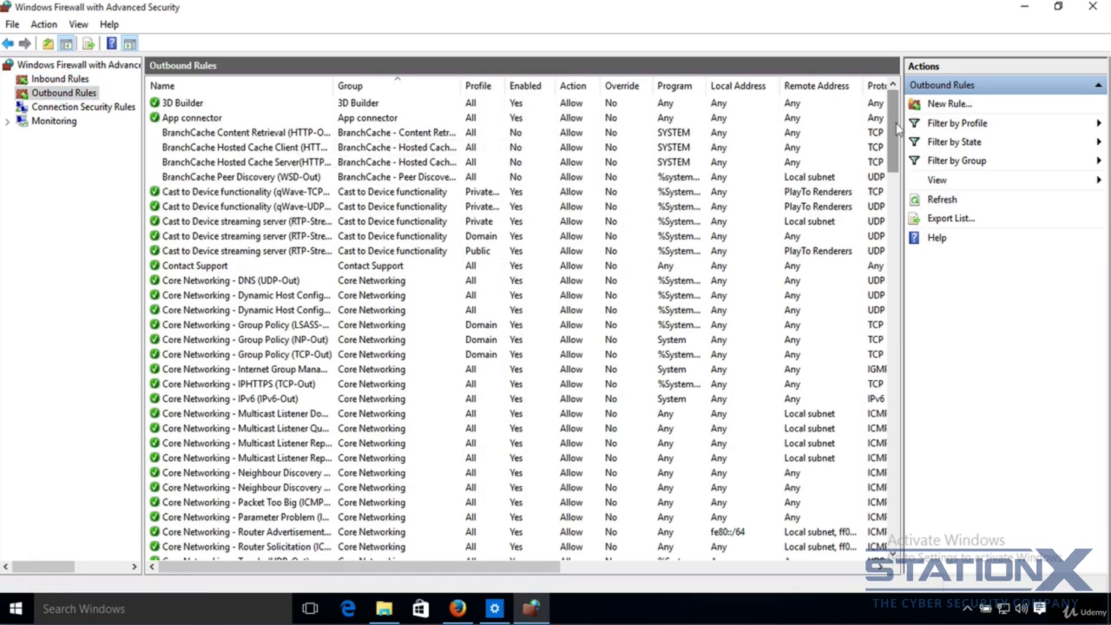
drag(896, 123, 920, 73)
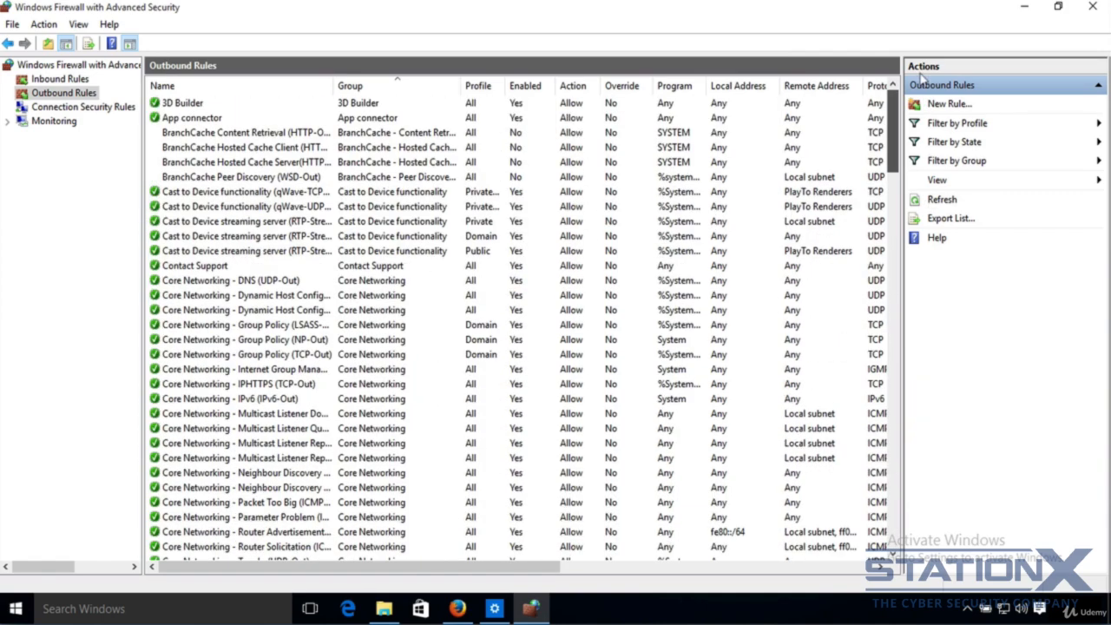
click(1096, 11)
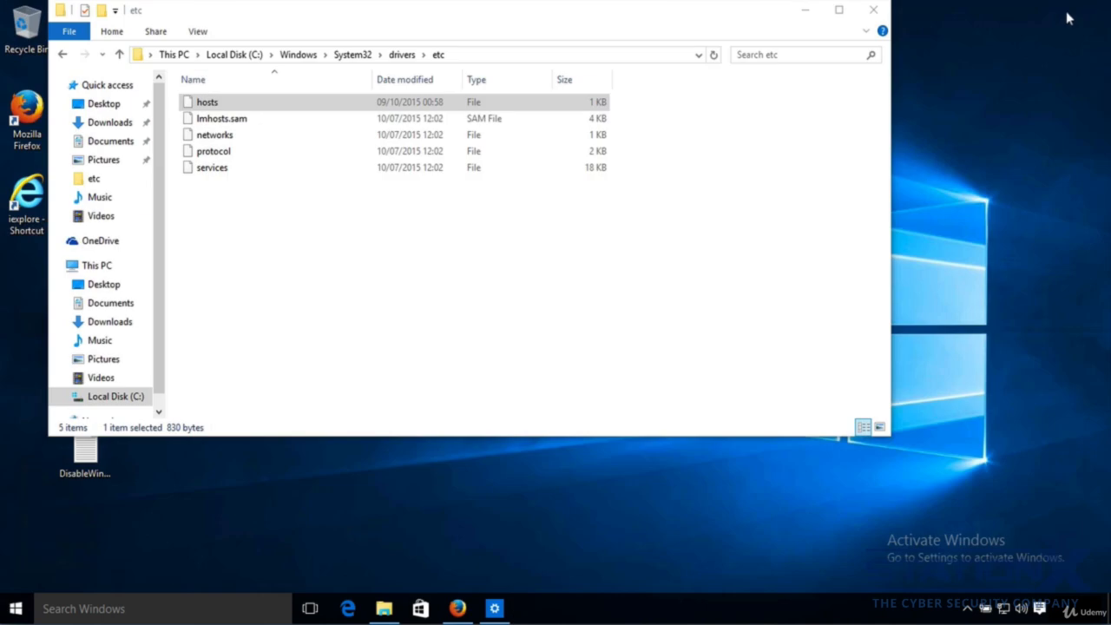